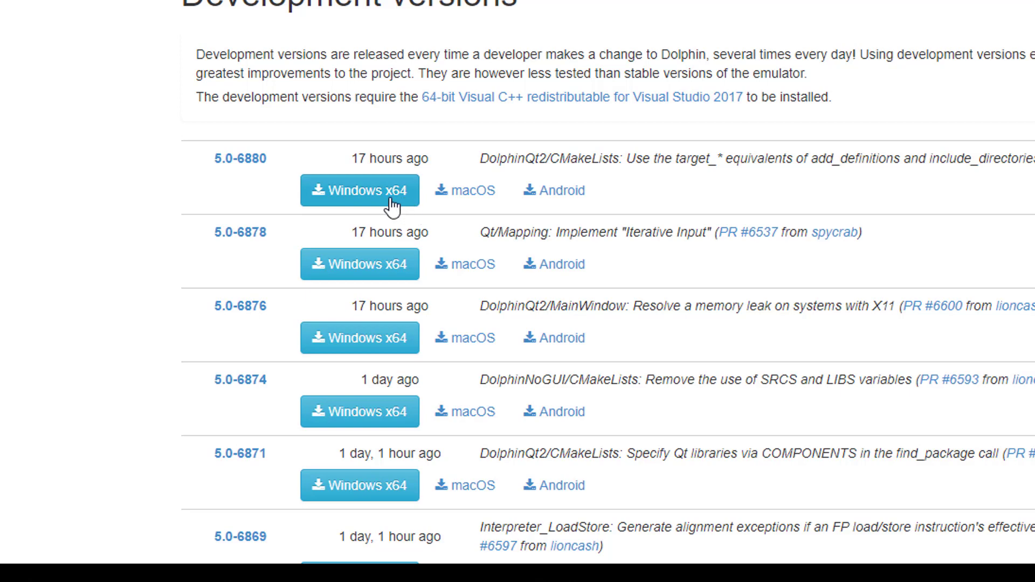
Step: Look through the available versions and download the Windows x64 build of development version 5.0-6880
scroll(392, 205, "down", 10)
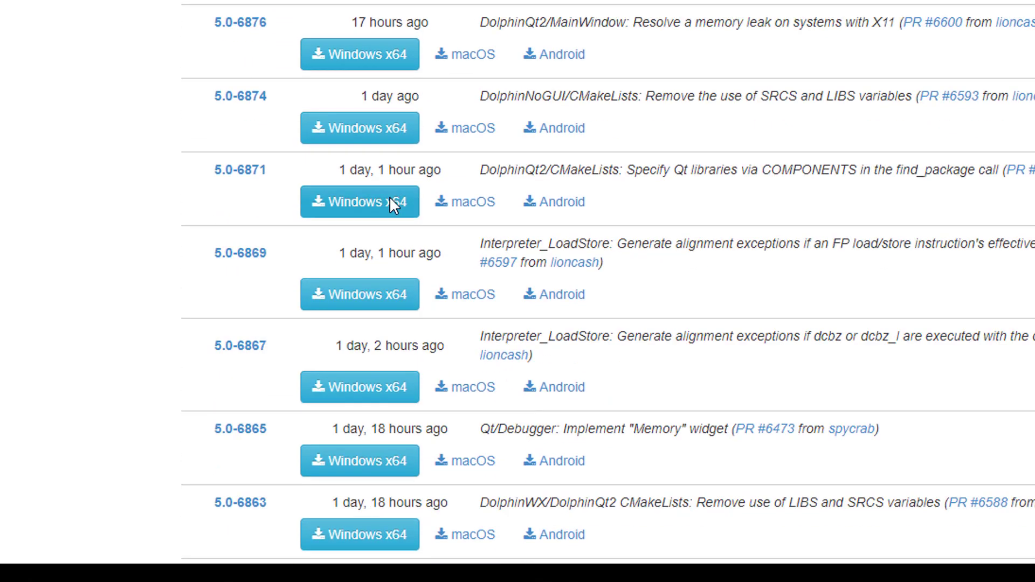
scroll(392, 205, "down", 5)
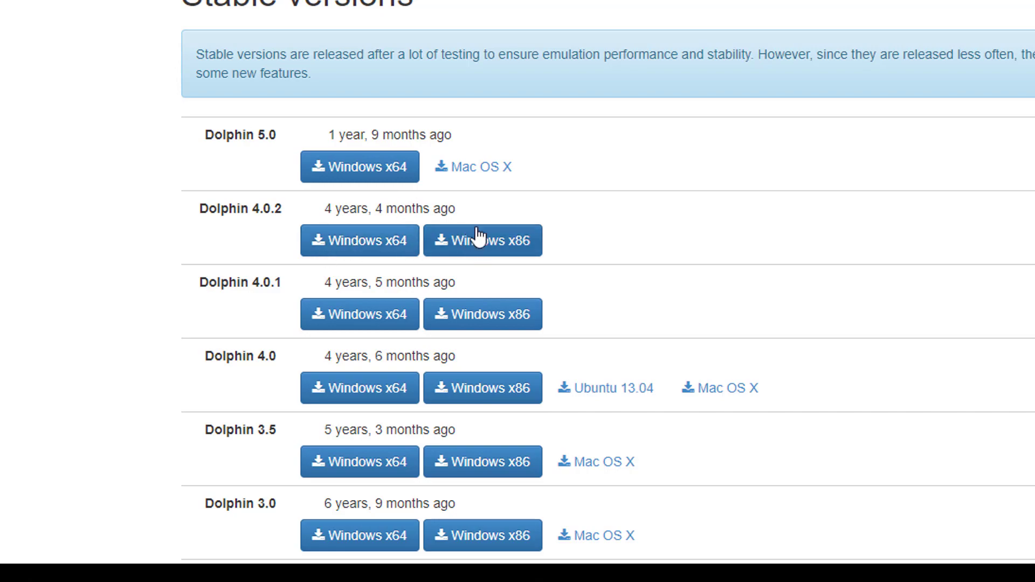
scroll(483, 277, "up", 10)
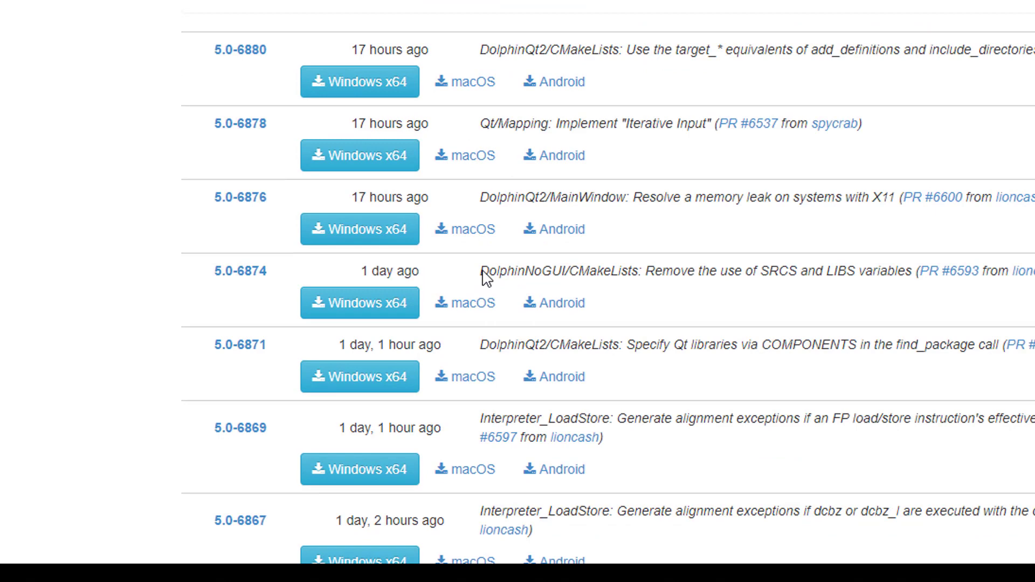
scroll(487, 278, "up", 2)
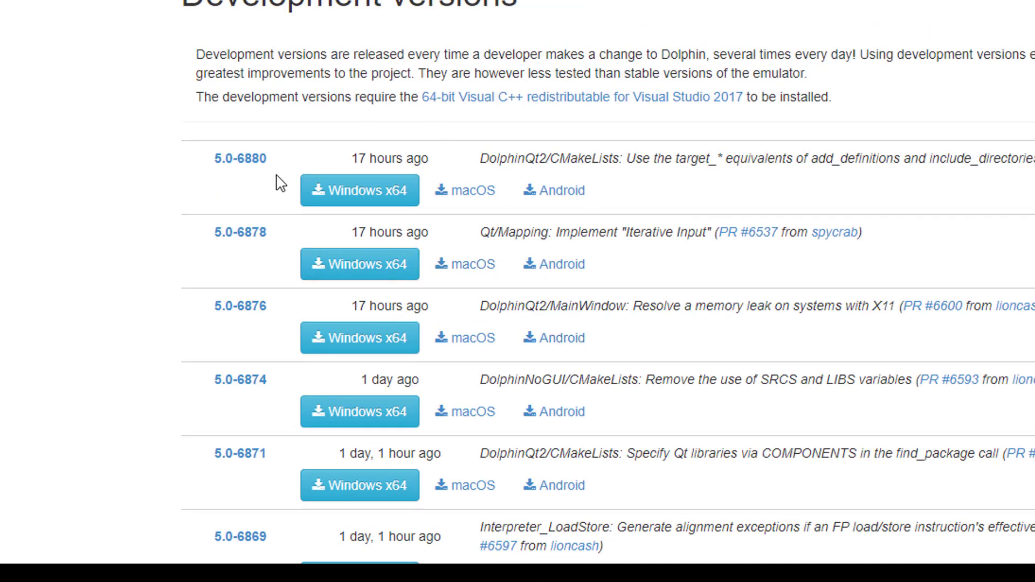
left_click(346, 198)
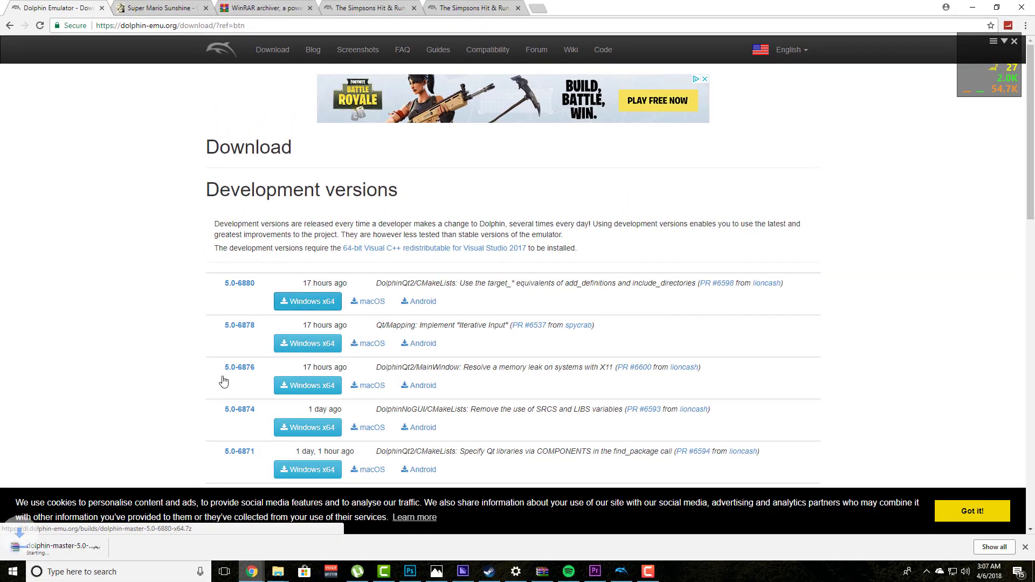
Step: Open the downloaded Dolphin archive, dismiss the WinRAR licence reminder, and select the Dolphin-x64 folder
left_click(87, 550)
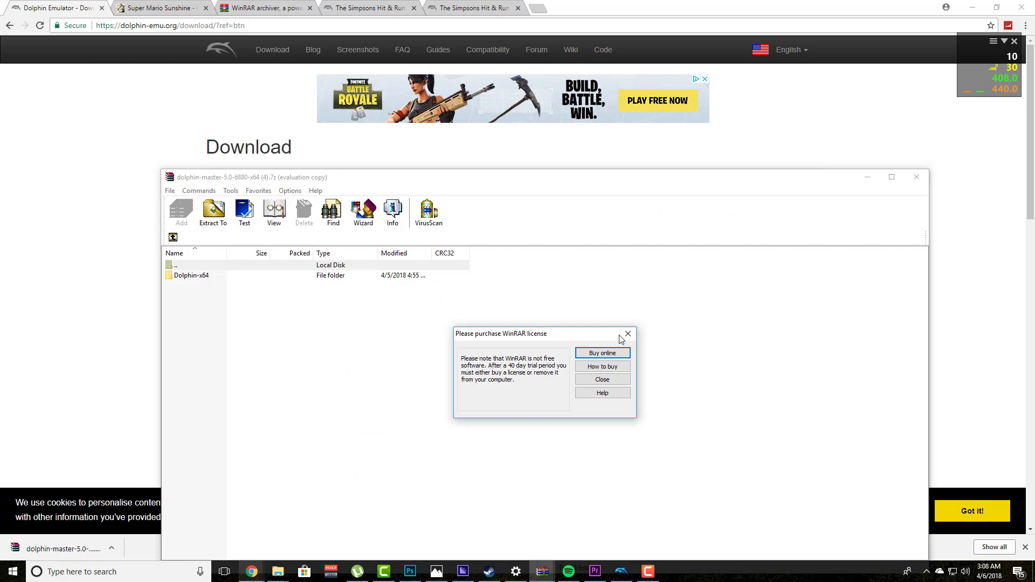
left_click(628, 335)
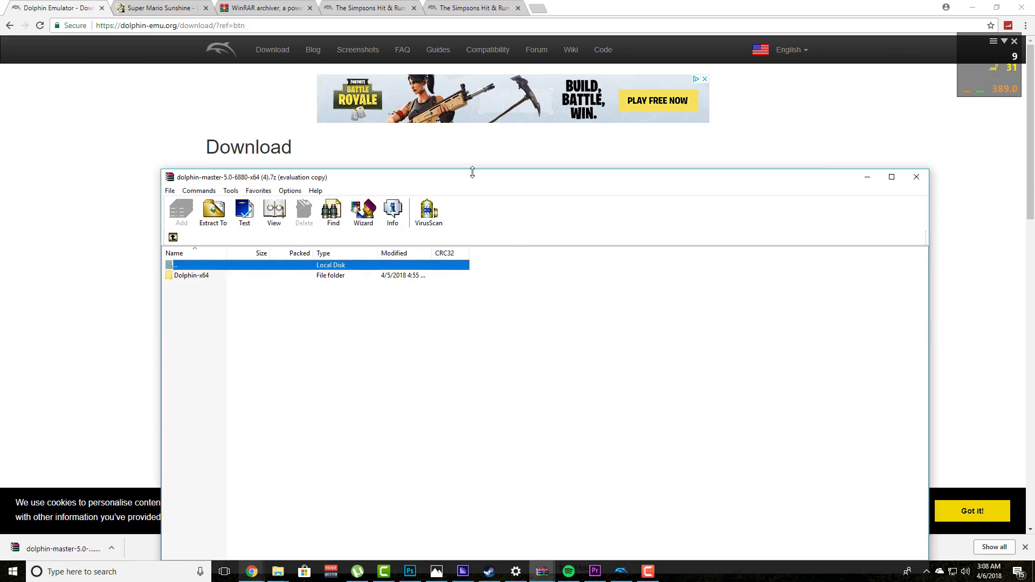
left_click_drag(469, 180, 477, 62)
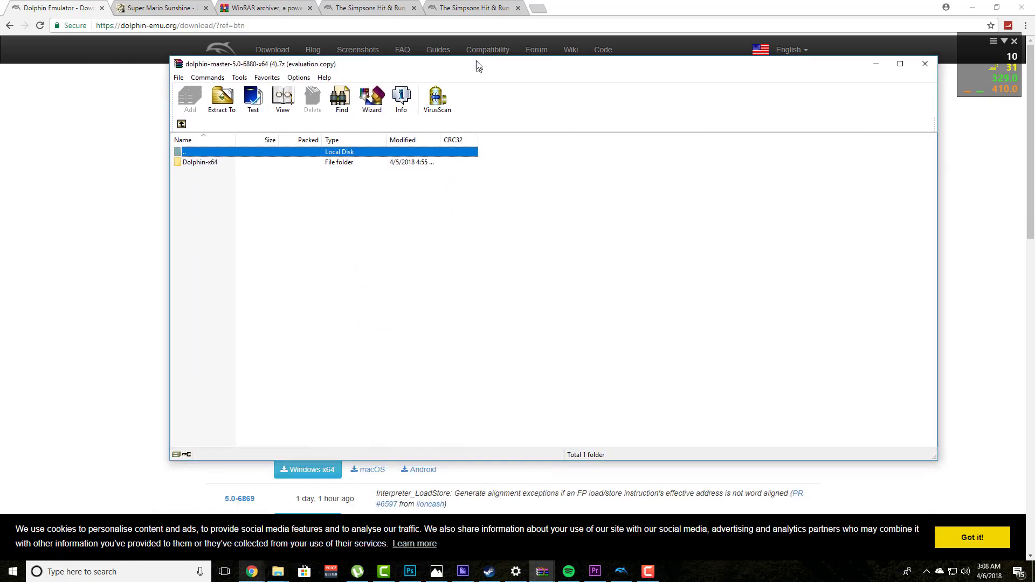
left_click(211, 161)
left_click(798, 114)
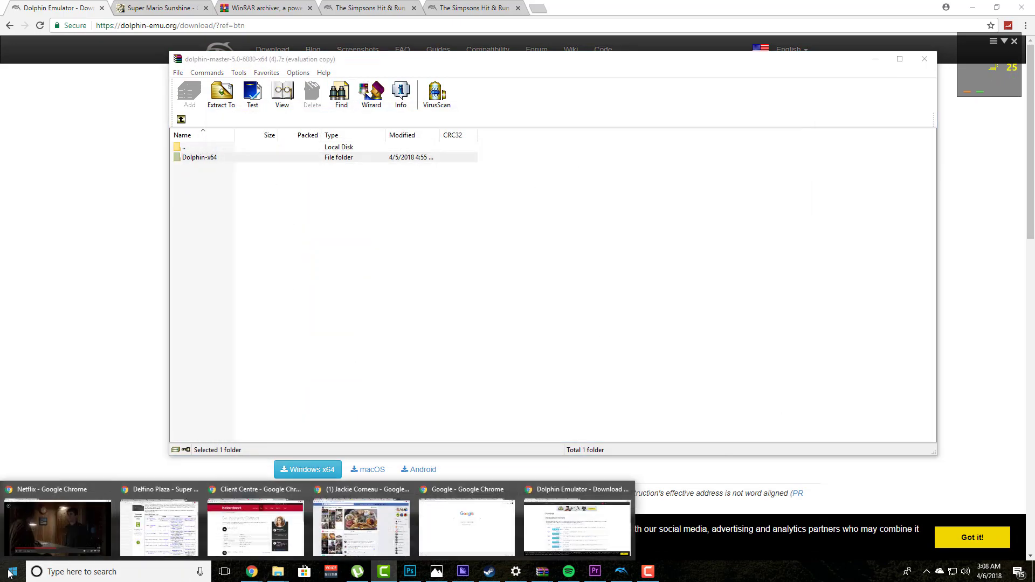
Step: Browse to the Program Files folder on Local Disk (C:) in a File Explorer window
left_click(9, 575)
left_click(167, 390)
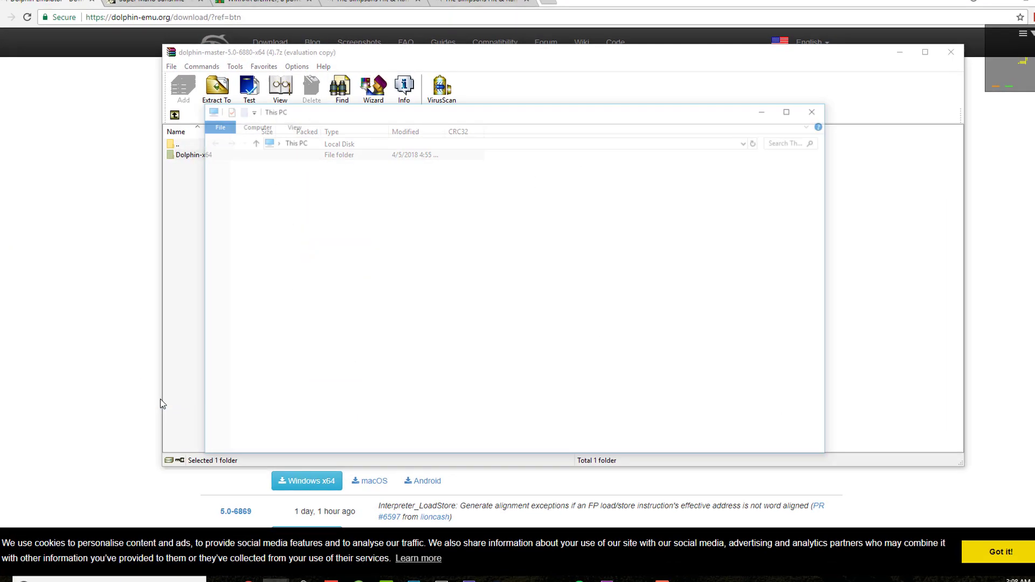
left_click(367, 310)
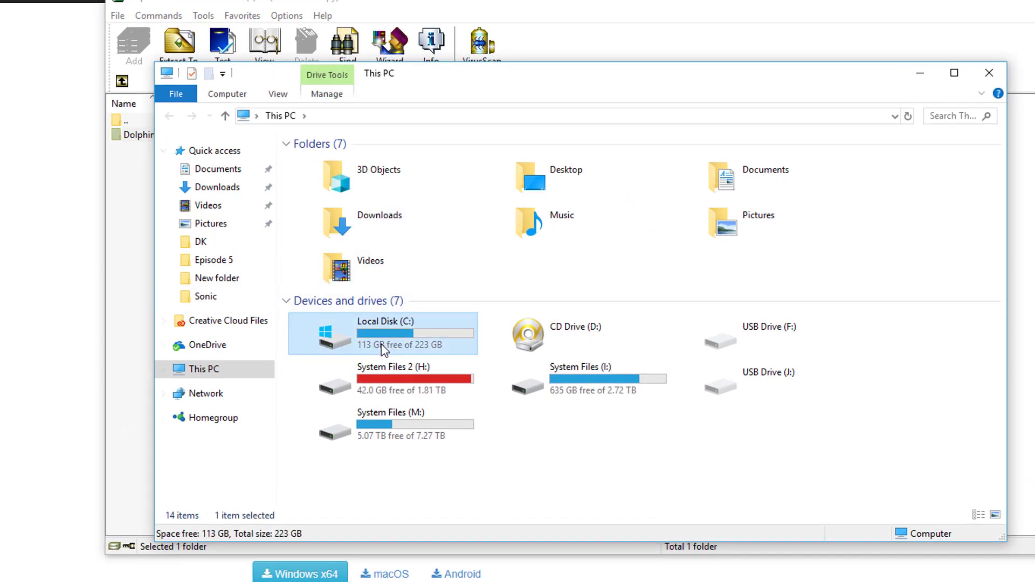
double_click(381, 344)
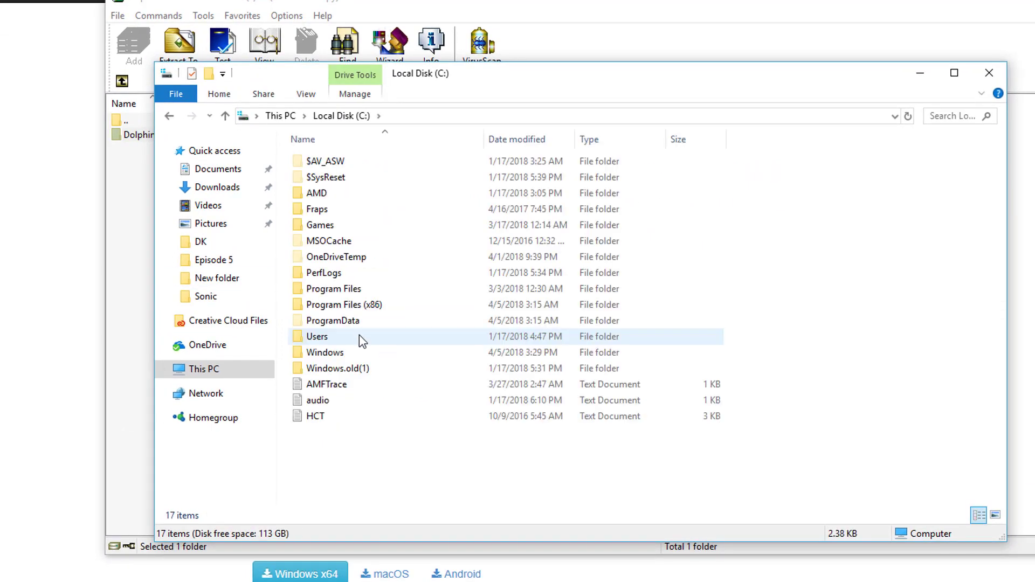
double_click(356, 293)
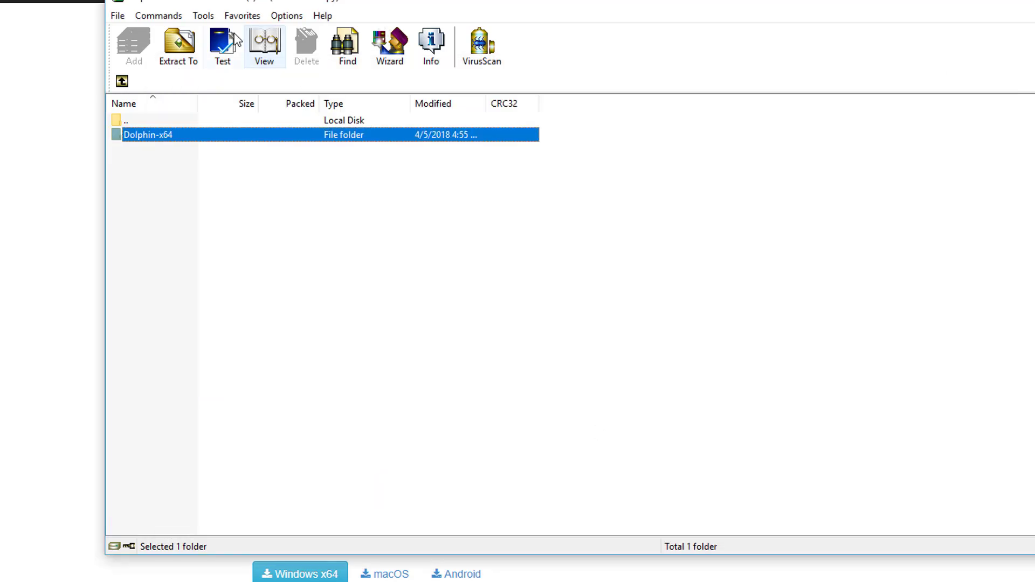
Step: Try to copy the Dolphin-x64 folder from the archive into Program Files, cancelling at the administrator permission request
left_click_drag(393, 5, 998, 65)
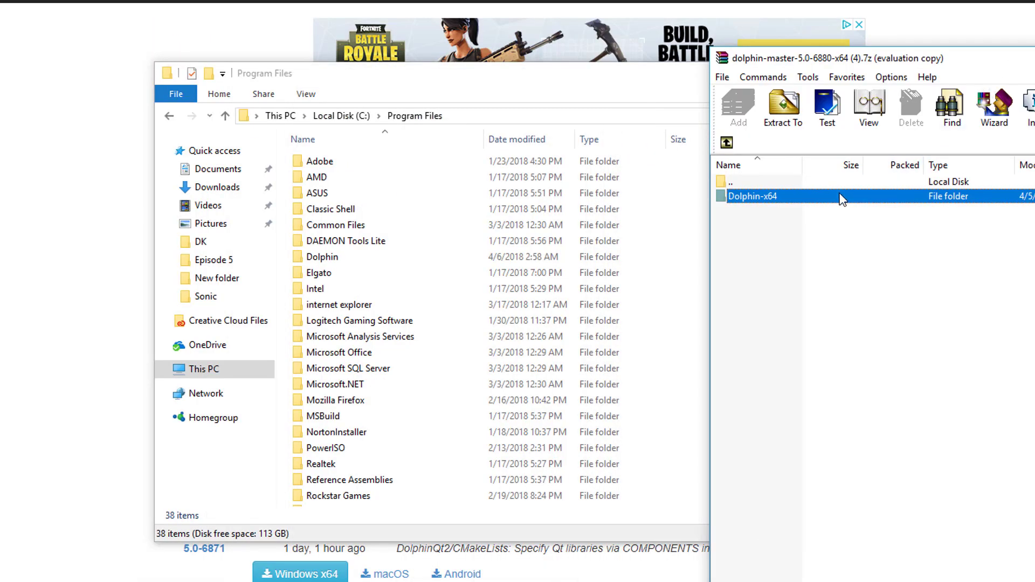
left_click_drag(843, 197, 420, 240)
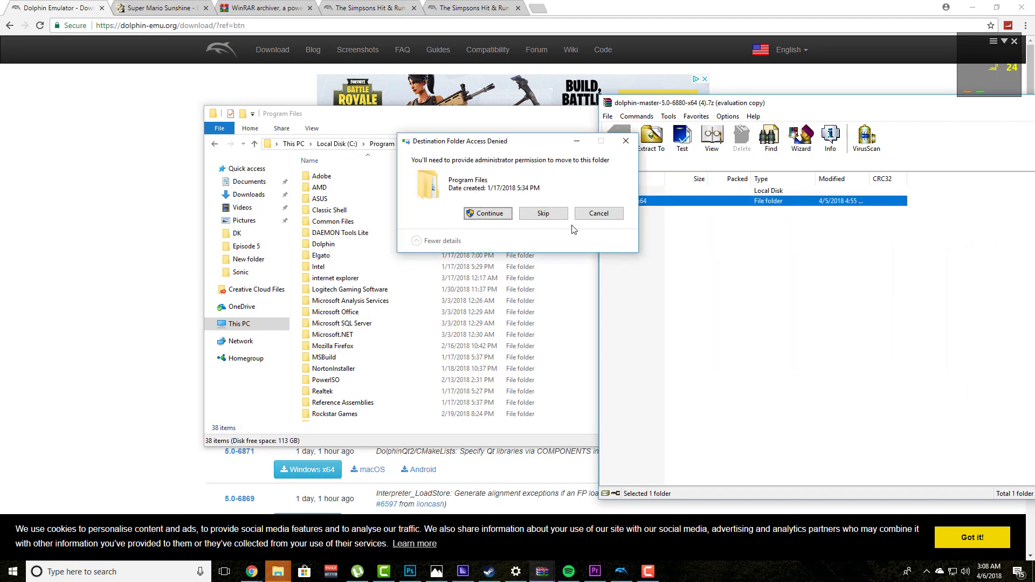
left_click(598, 213)
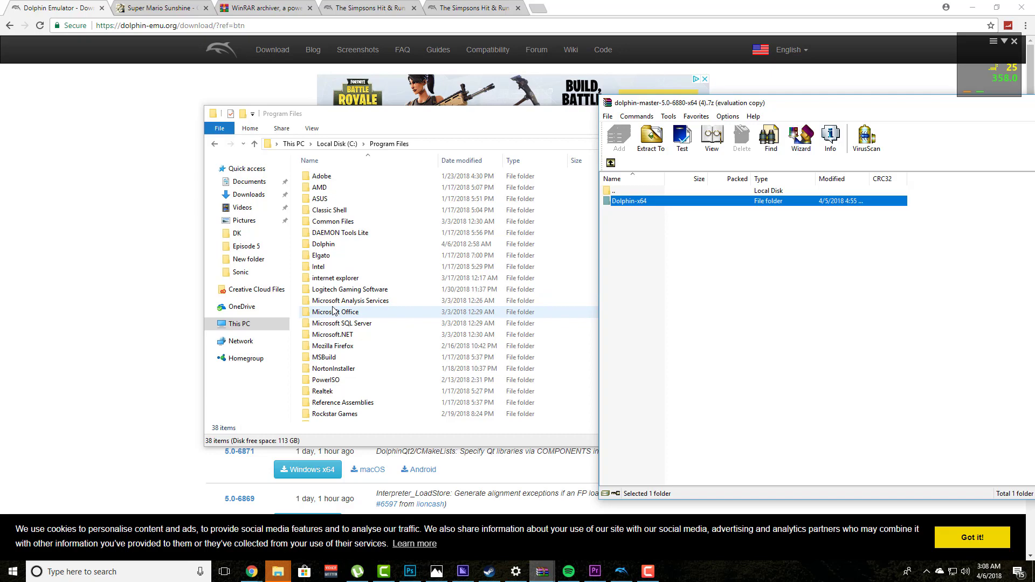
Step: Launch the Dolphin application from the Dolphin folder in Program Files and dismiss the firewall alert
left_click(326, 281)
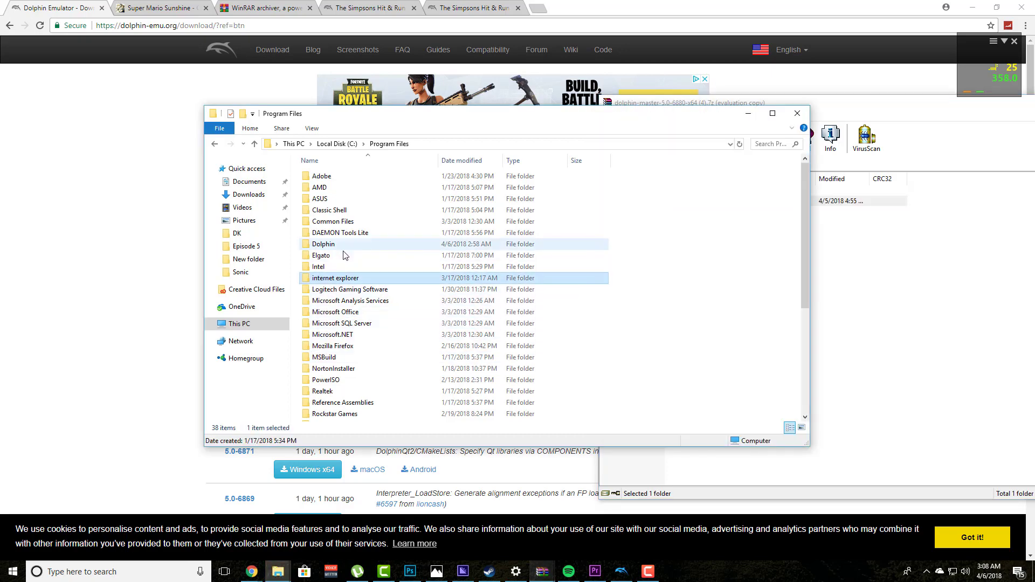
left_click(316, 268)
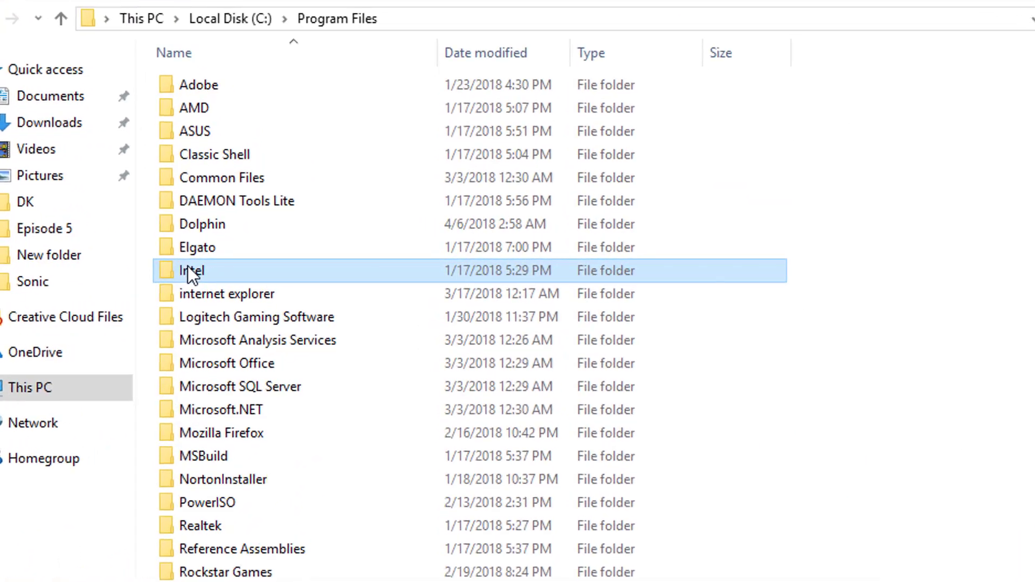
key("d")
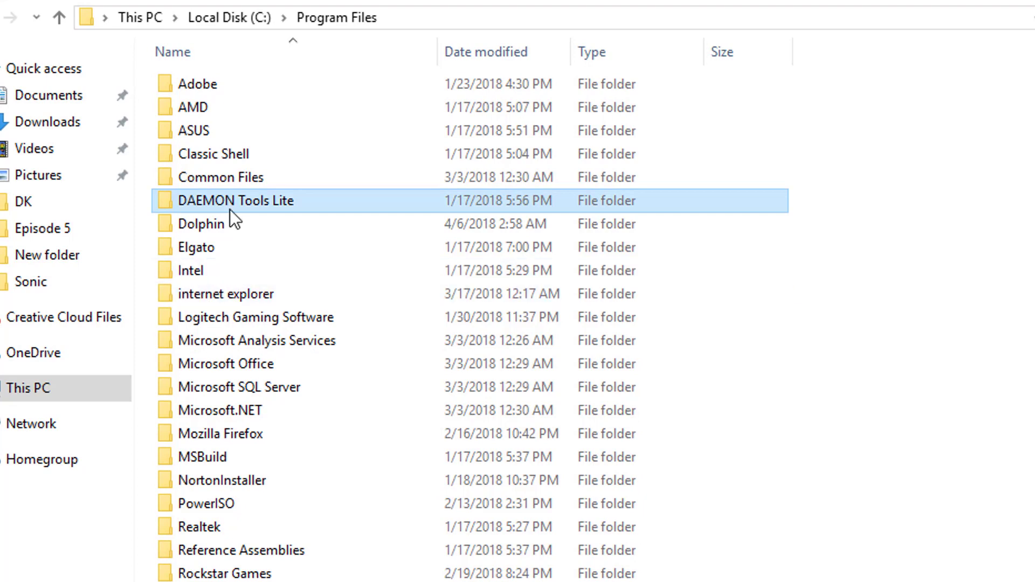
double_click(229, 221)
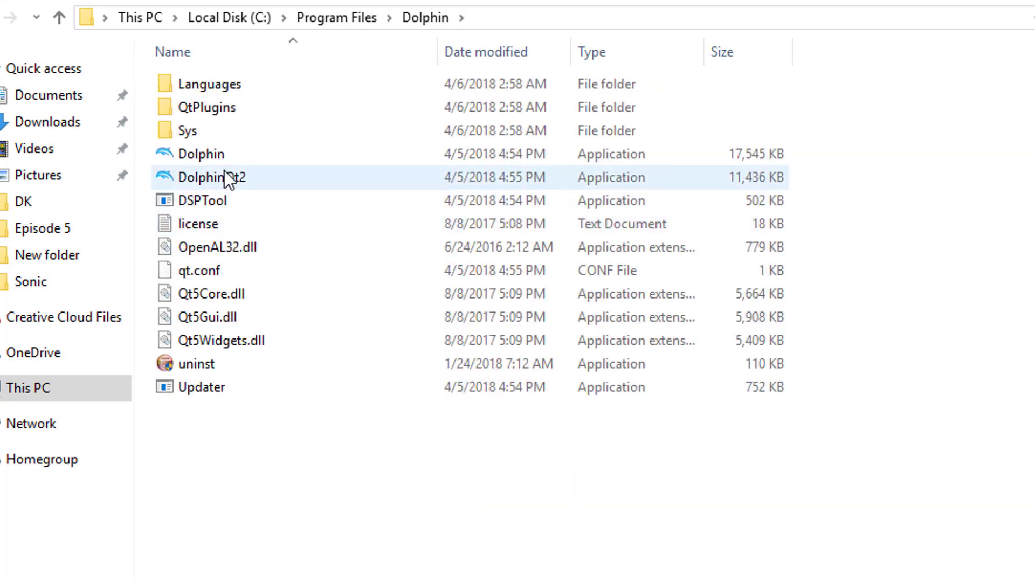
double_click(232, 155)
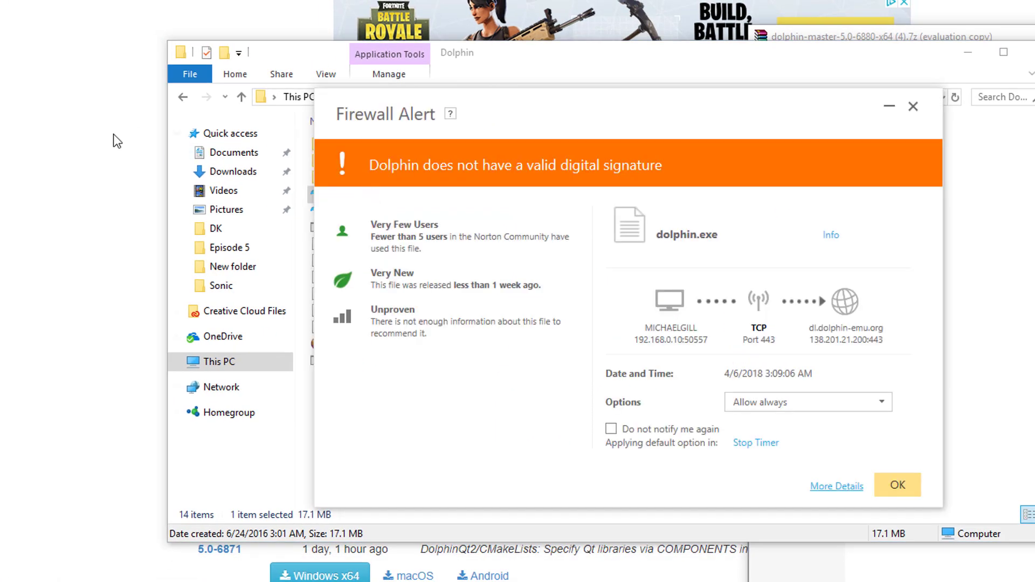
left_click(913, 106)
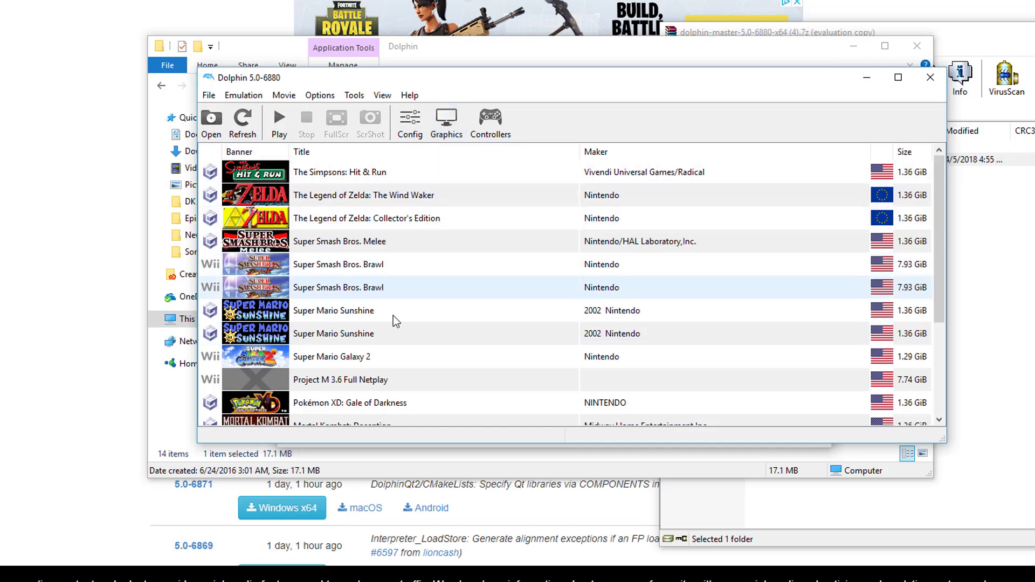
Step: Try adding the Camera Roll folder inside Pictures as an ISO directory, cancel the choice, and close Dolphin's configuration
left_click(410, 139)
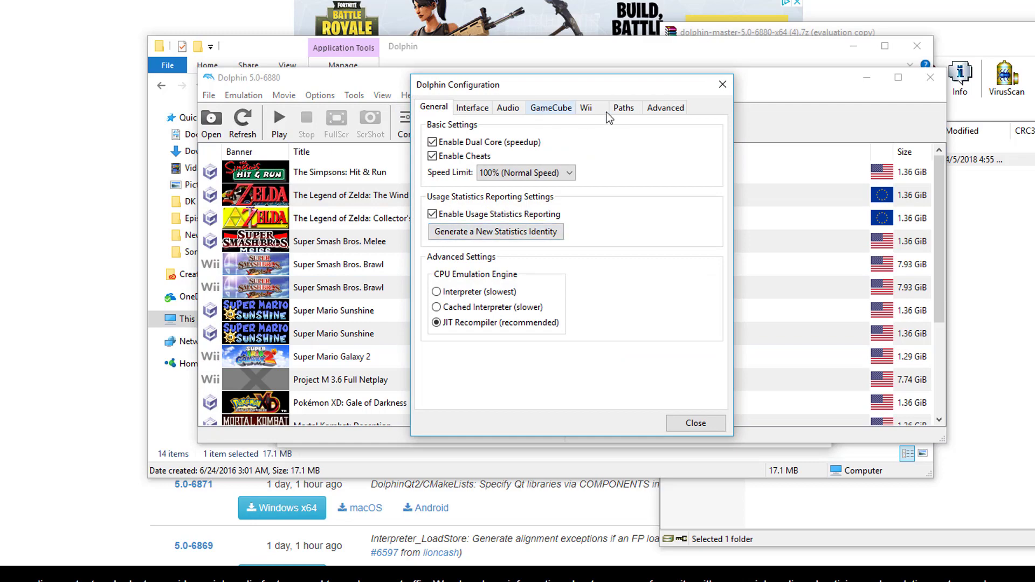
left_click(603, 110)
left_click(617, 110)
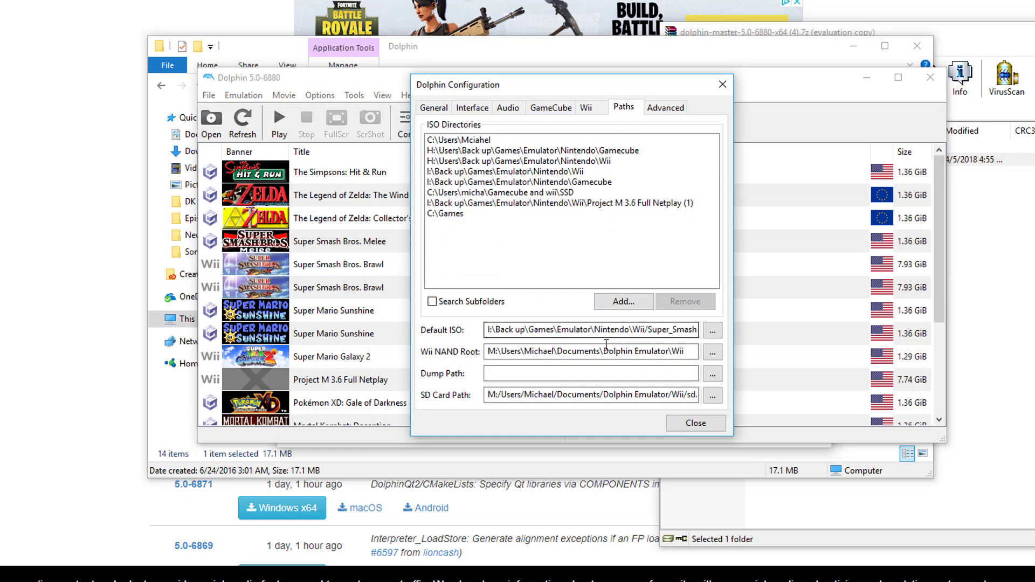
left_click(624, 307)
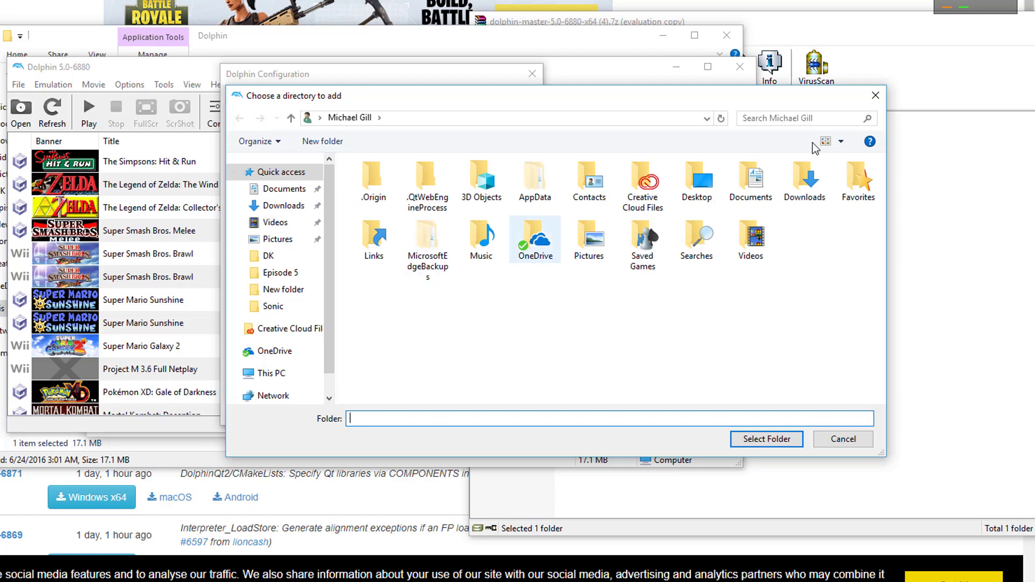
double_click(591, 247)
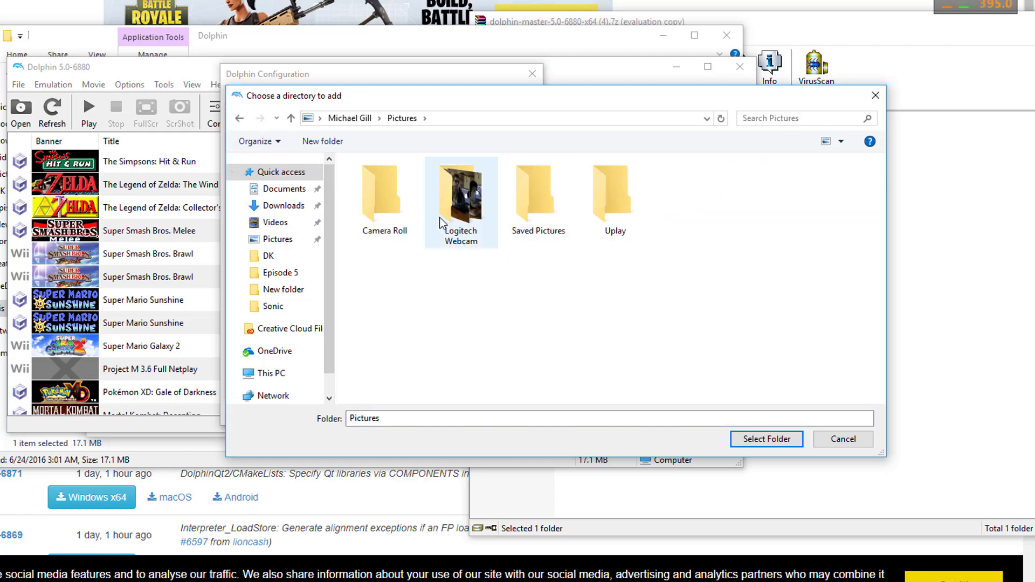
left_click(396, 214)
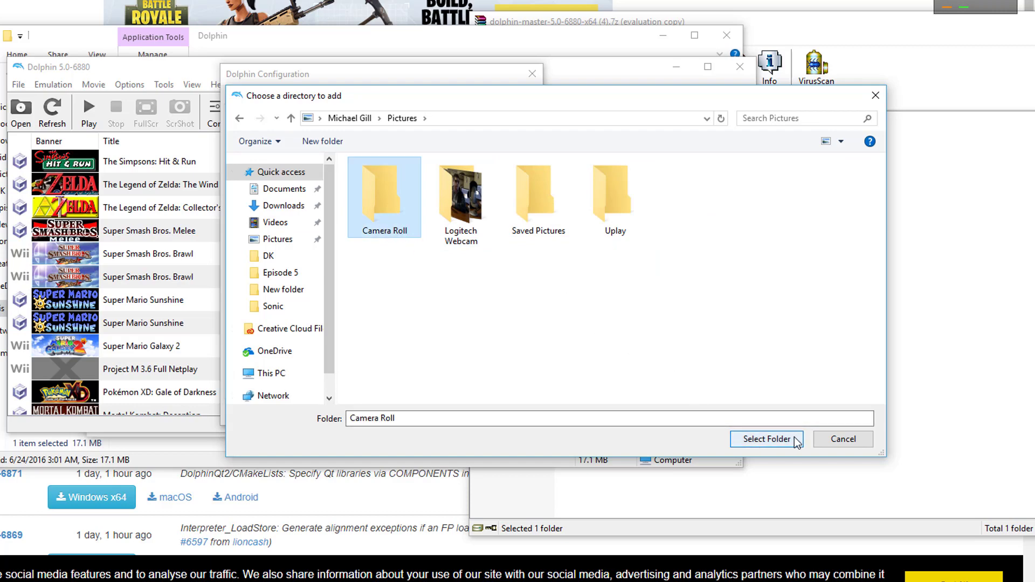
left_click(844, 439)
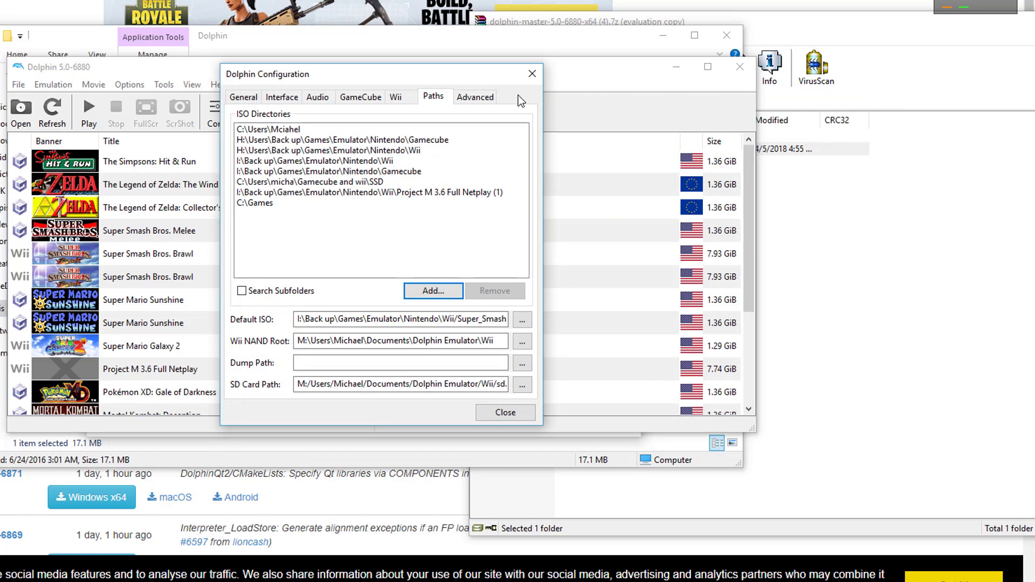
key("Escape")
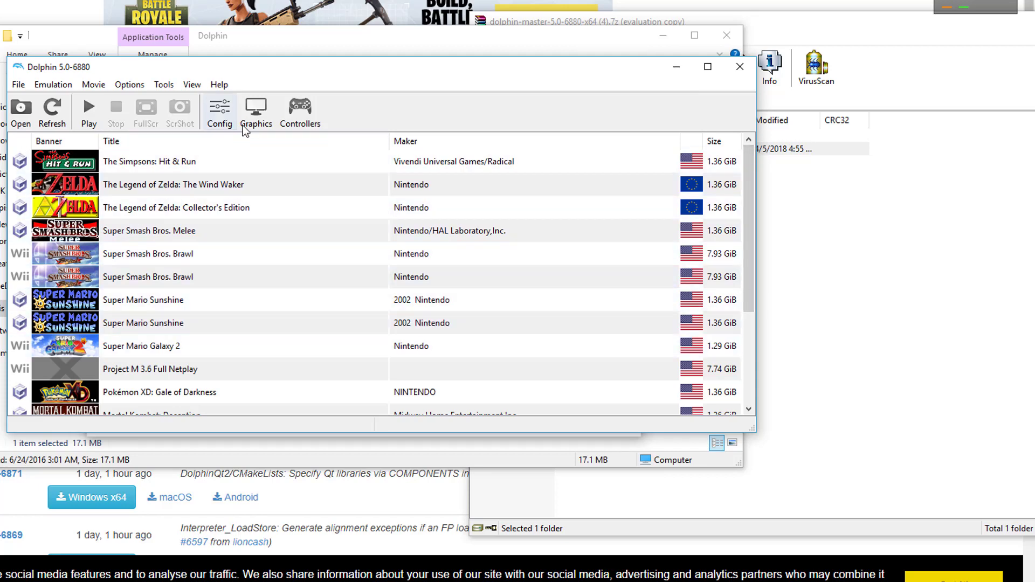
Step: Set the graphics backend to Vulkan in Dolphin's graphics configuration
left_click(259, 112)
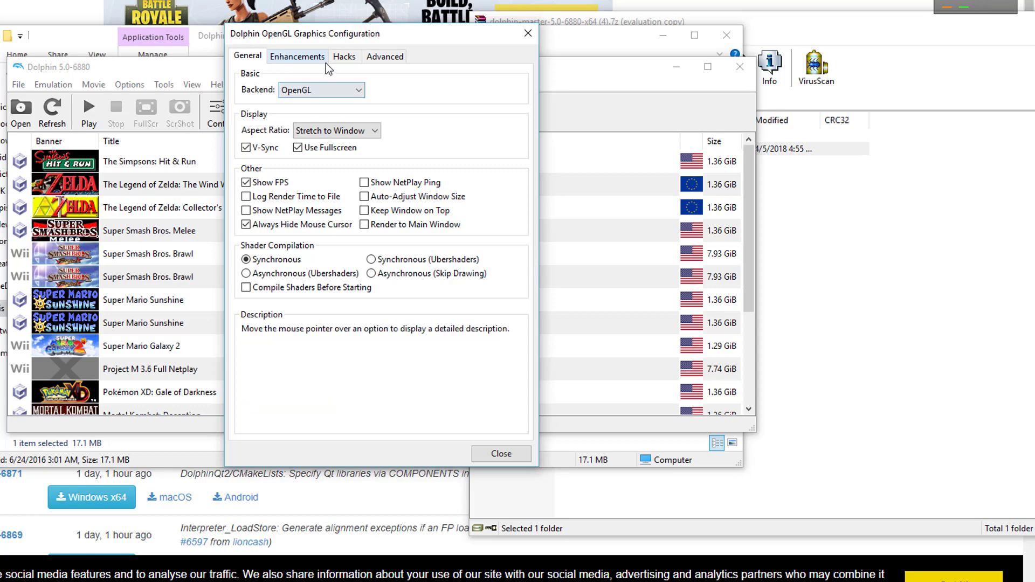
left_click(318, 92)
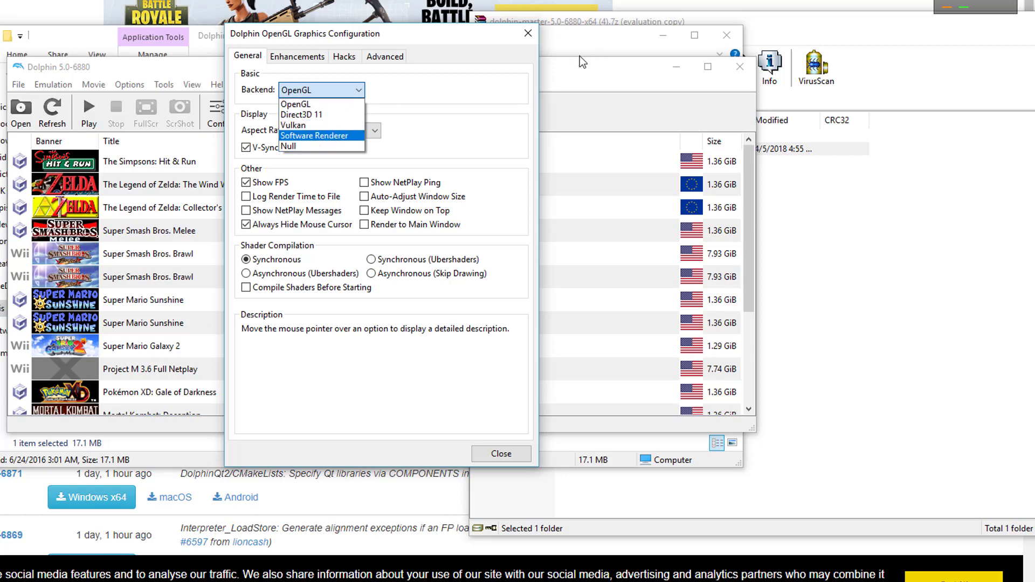
left_click(304, 76)
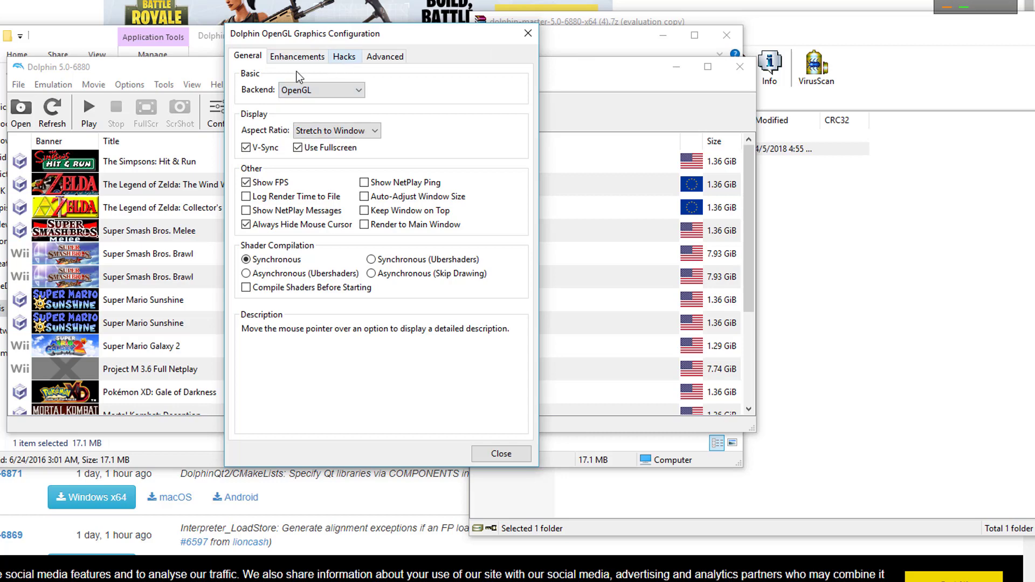
left_click(322, 90)
left_click(286, 129)
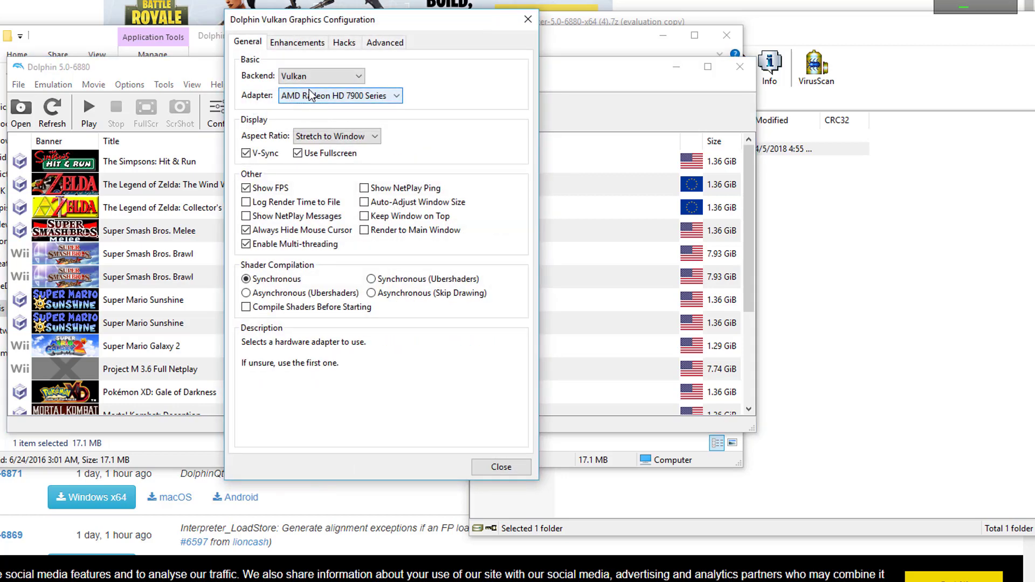
Step: Set the internal resolution to 6x Native (3840x3168) for 4K and close the graphics configuration
left_click(297, 51)
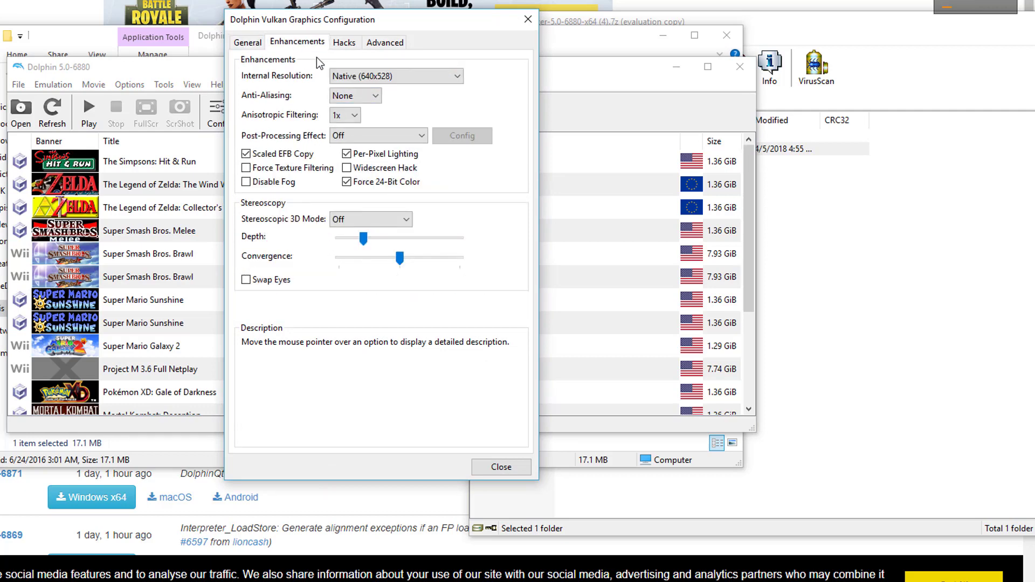
left_click(367, 76)
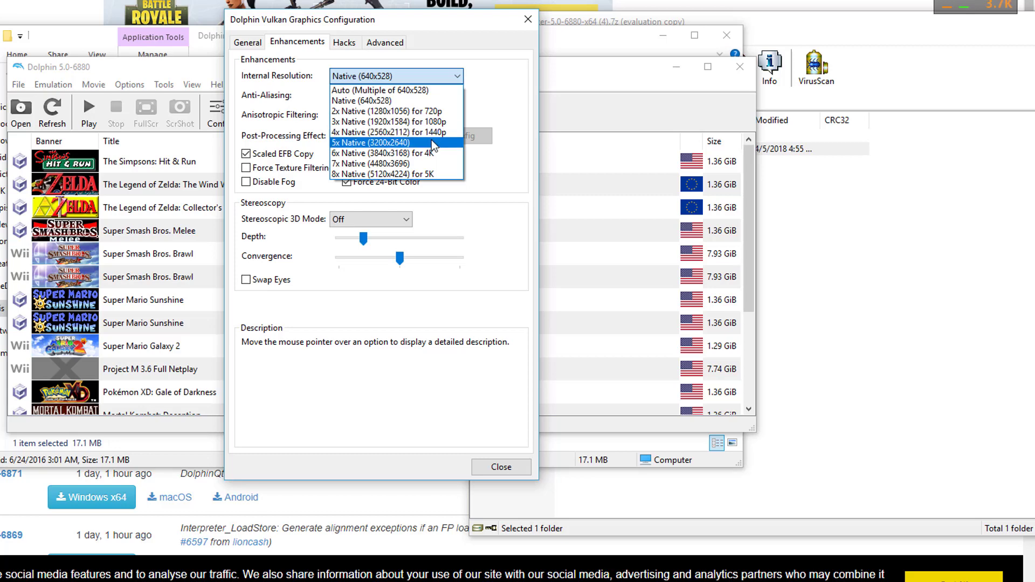
left_click(418, 153)
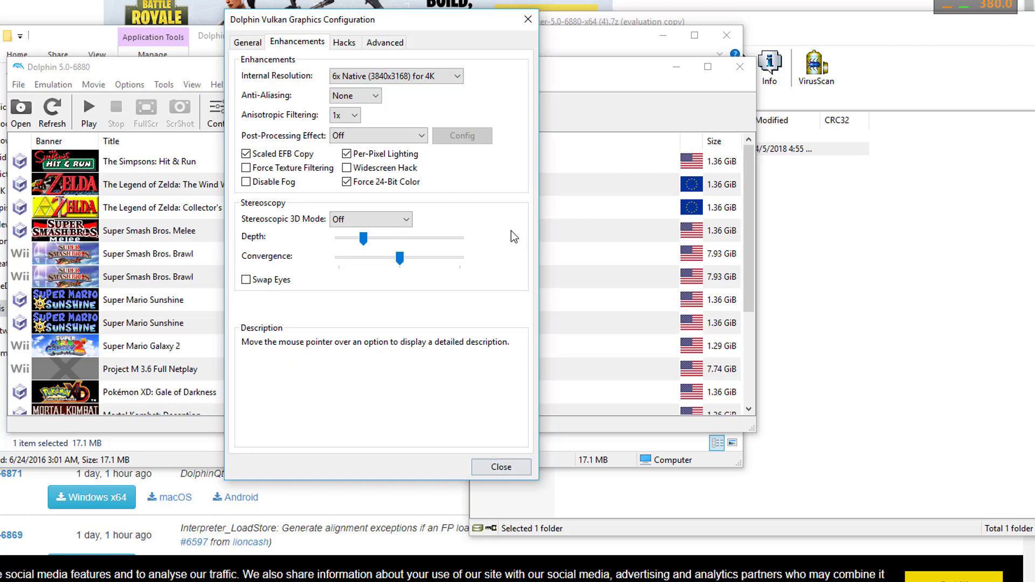
left_click(492, 467)
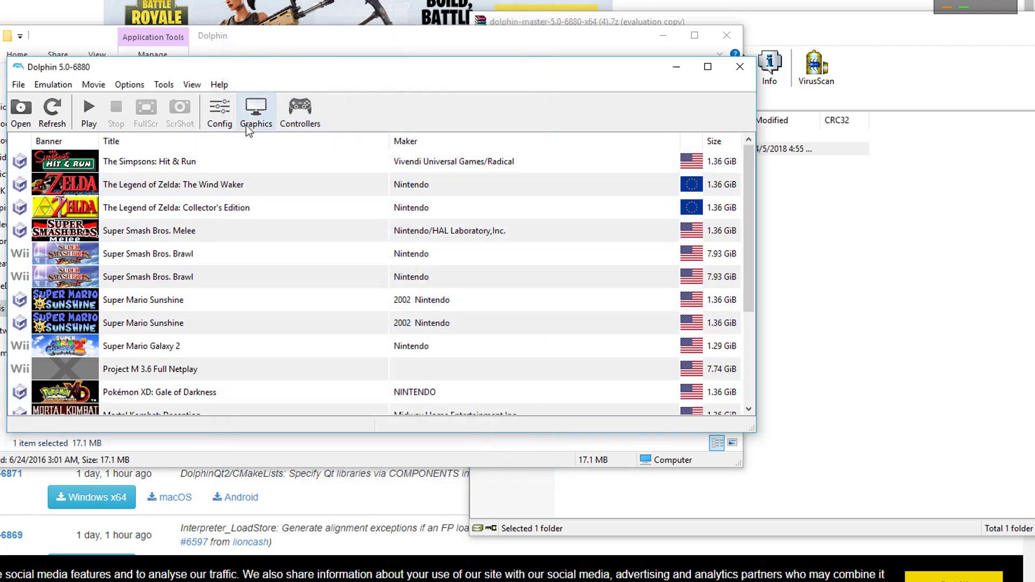
Step: Review the Standard Controller's button mapping for GameCube Port 1, and close the controller configuration
left_click(307, 112)
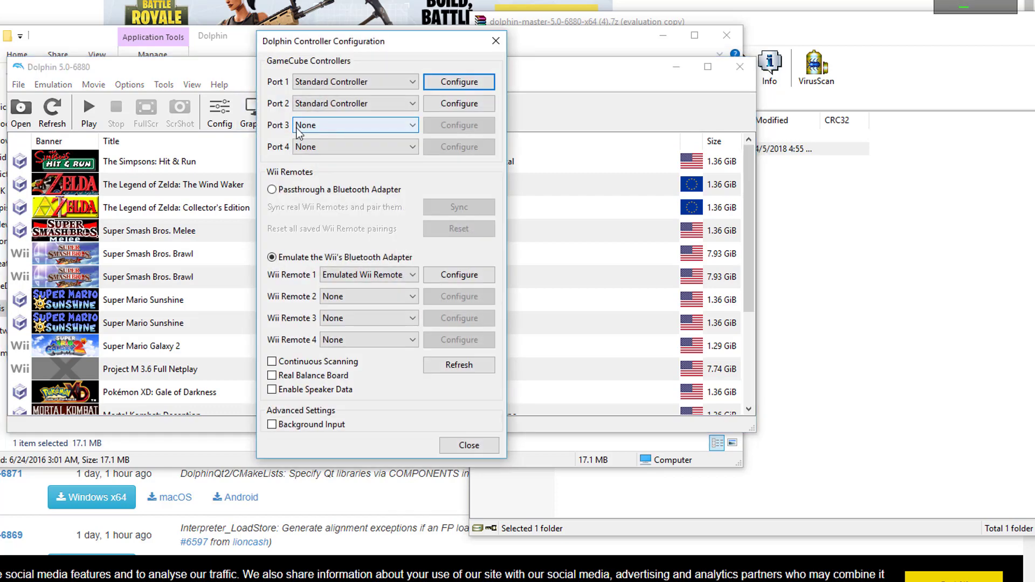
left_click(436, 85)
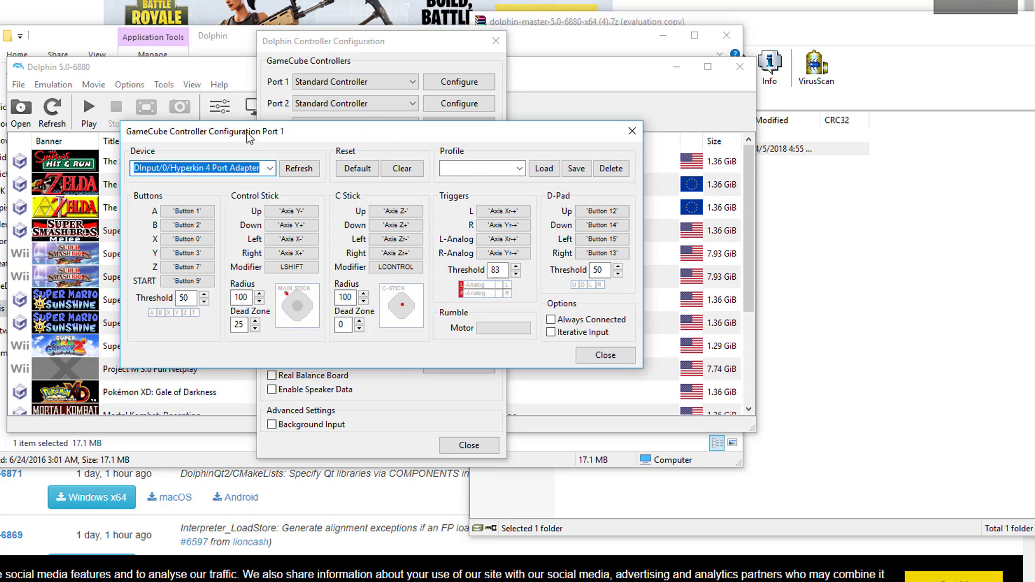
left_click(631, 131)
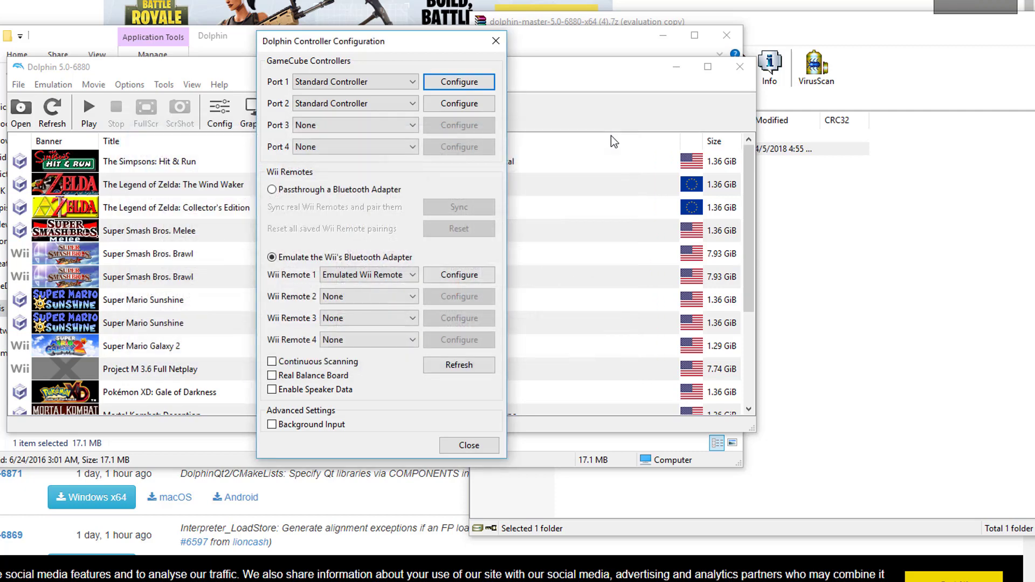
left_click(370, 89)
left_click(369, 106)
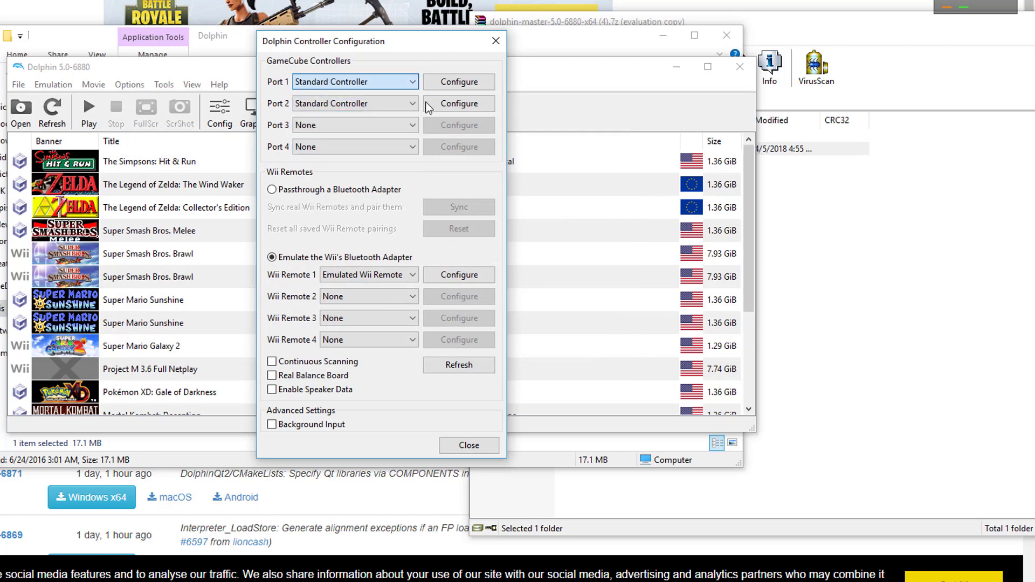
left_click(447, 82)
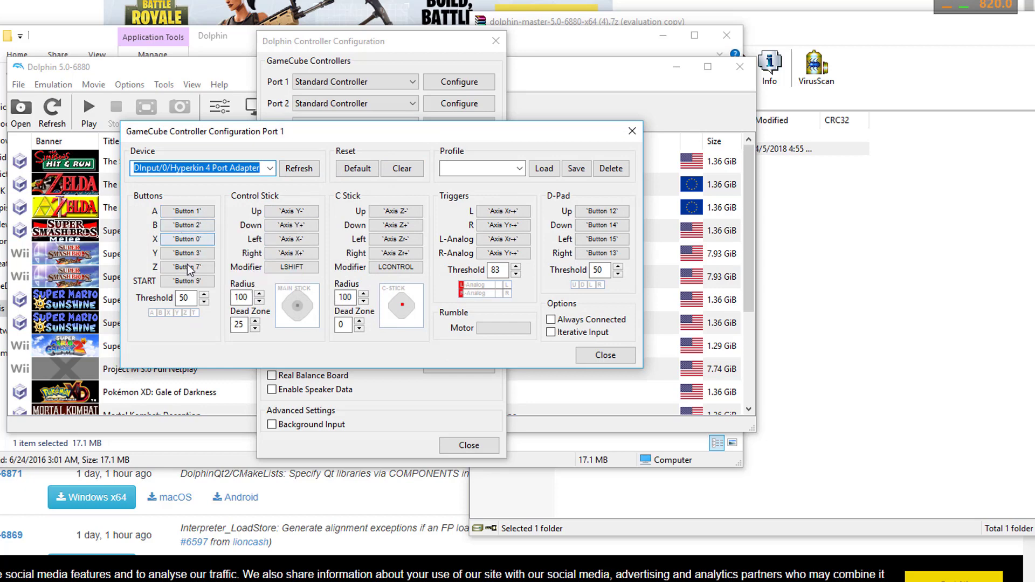
left_click(632, 131)
left_click(495, 42)
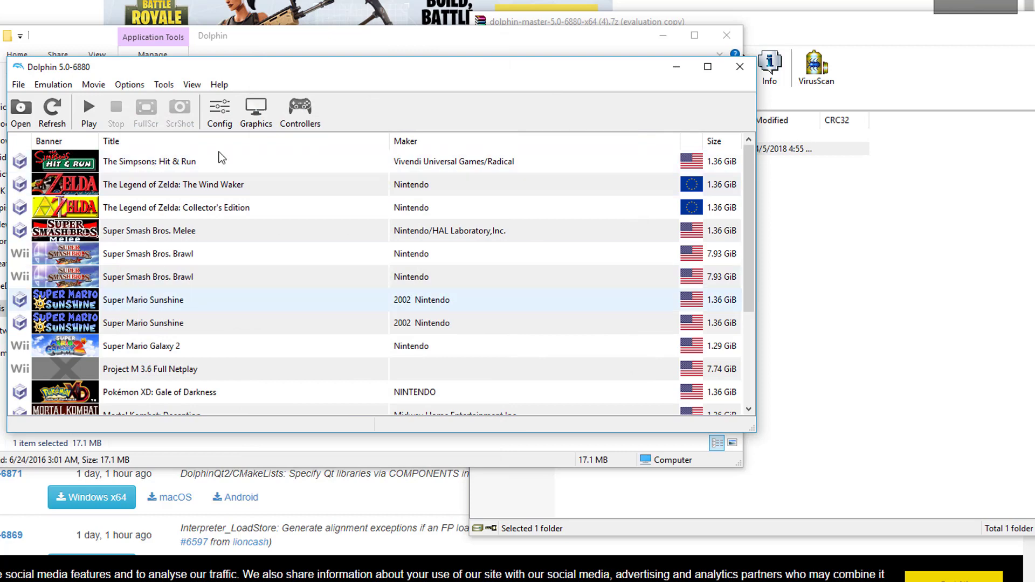
Step: Open the wiki page for The Legend of Zelda: Collector's Edition and read its enhancements and FPS hack codes
right_click(192, 216)
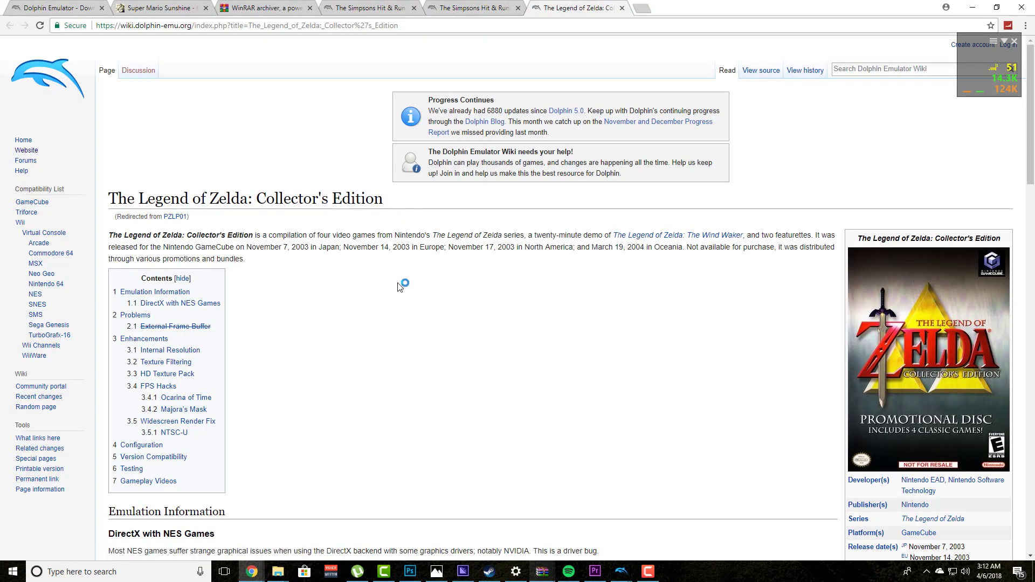
scroll(322, 378, "down", 3)
scroll(322, 379, "down", 8)
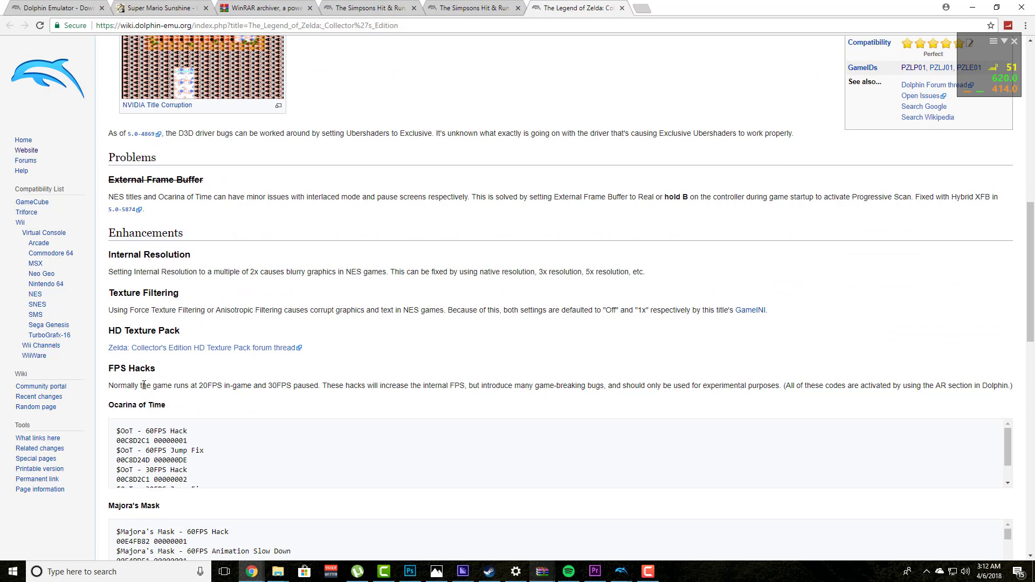
scroll(144, 385, "down", 1)
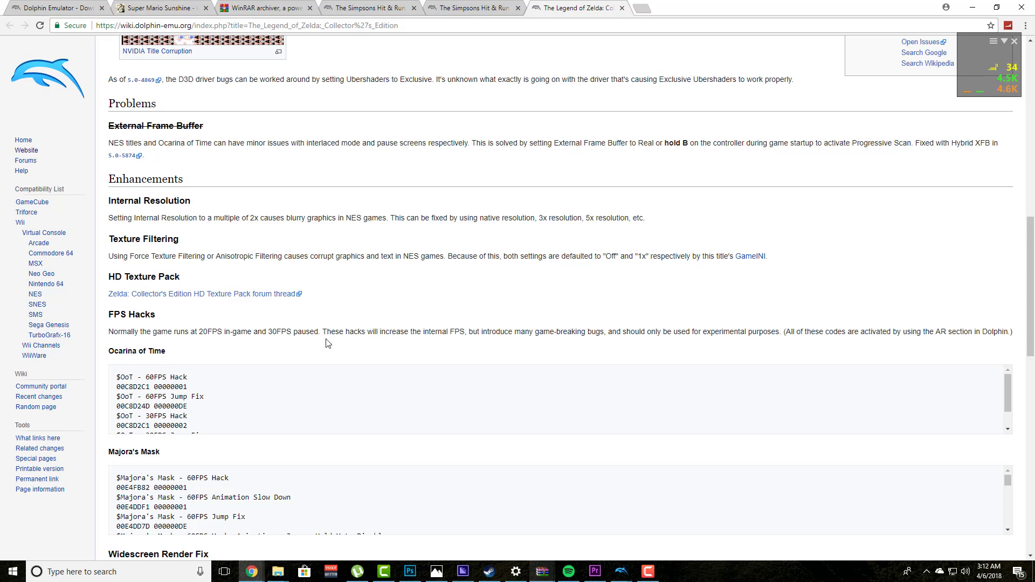
scroll(326, 343, "down", 4)
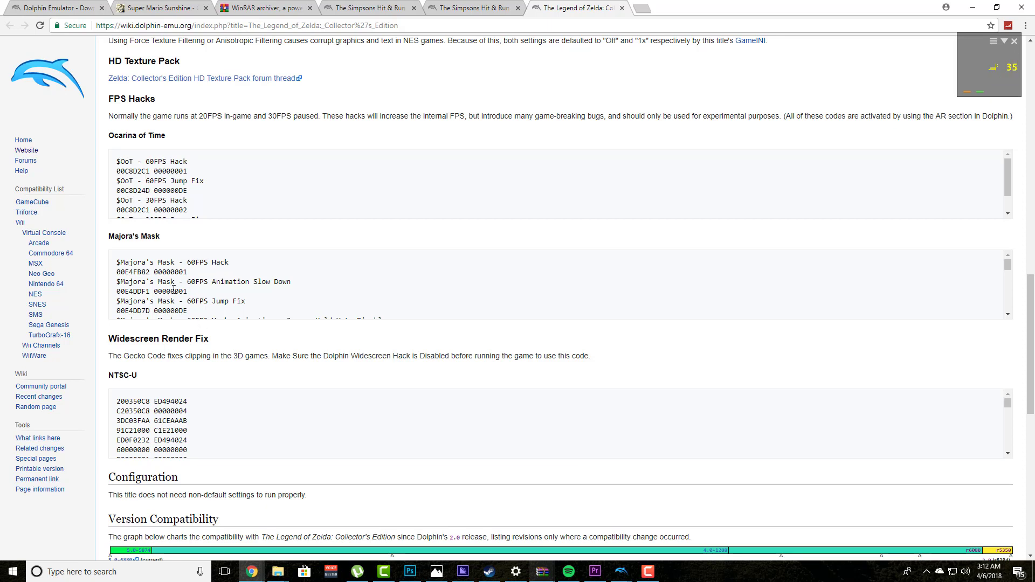
scroll(176, 291, "down", 5)
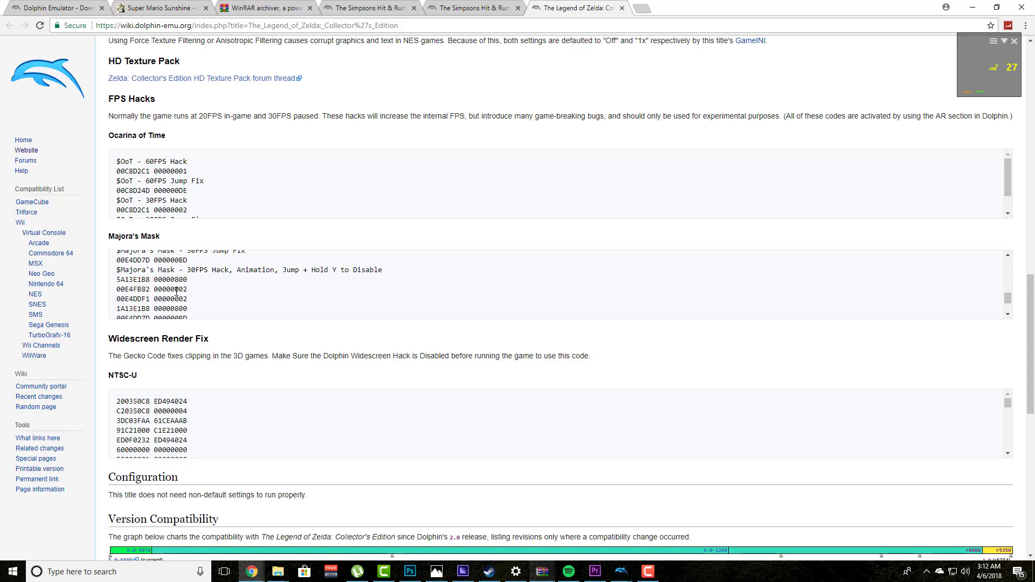
scroll(178, 288, "up", 5)
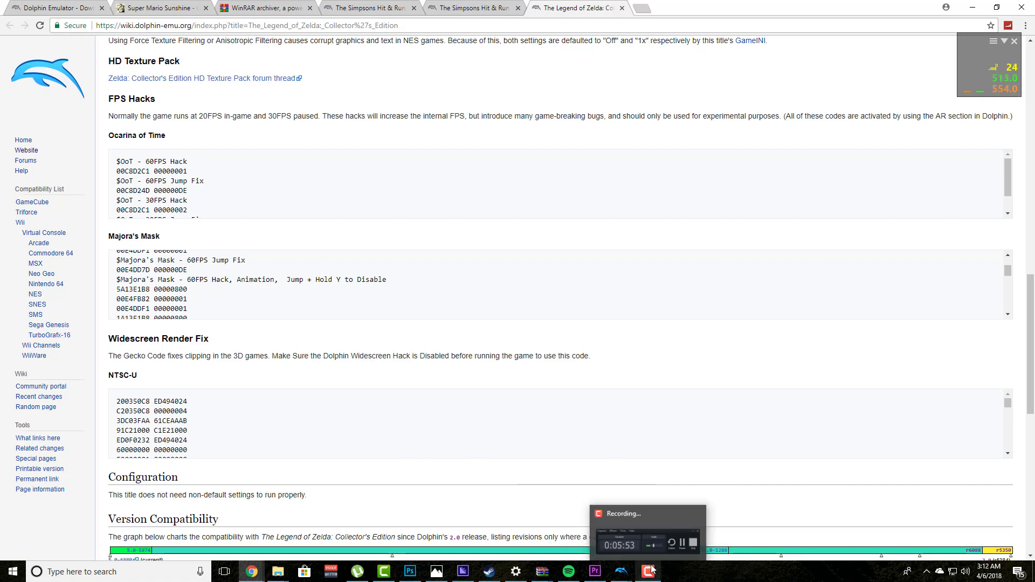
Step: Return to Dolphin and check the Interface settings and the Enable Cheats option in its general configuration
mouse_move(620, 566)
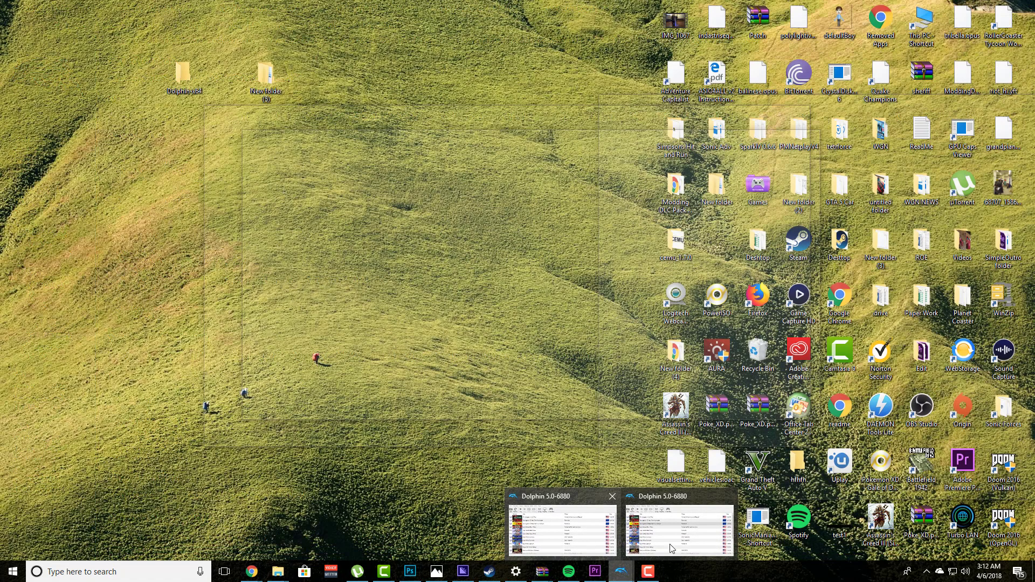
left_click(693, 528)
left_click(406, 171)
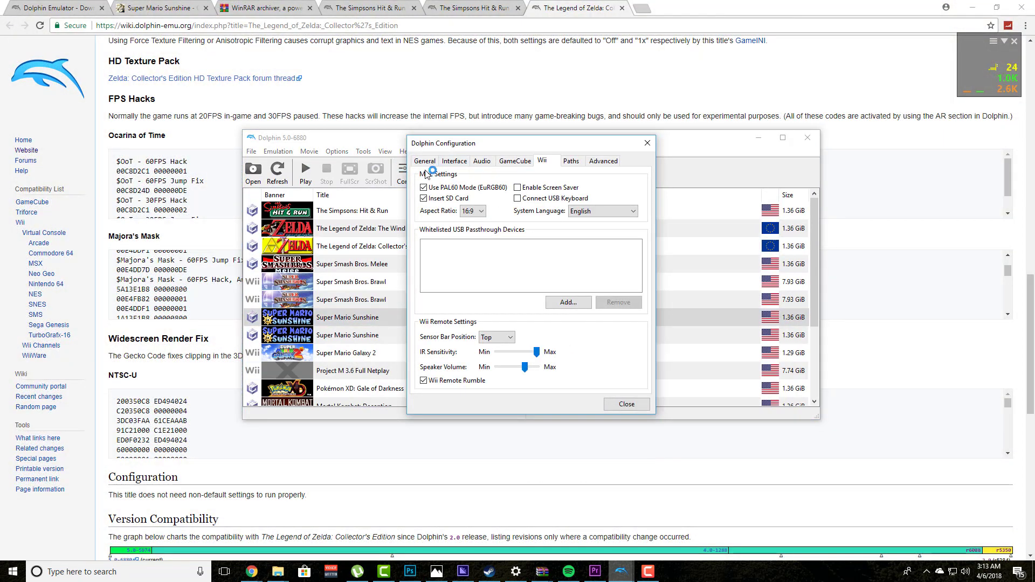
left_click(453, 161)
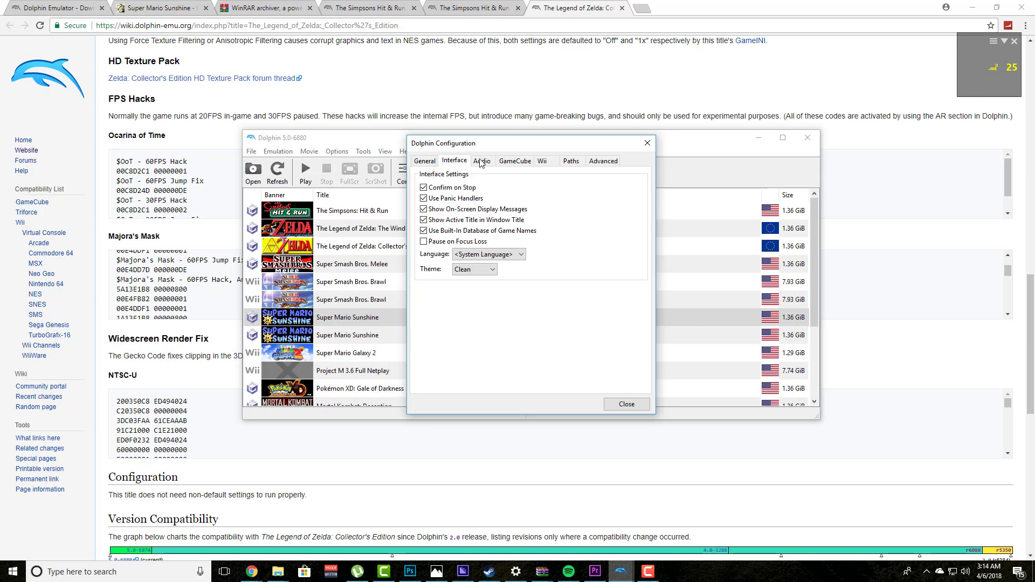
left_click(438, 163)
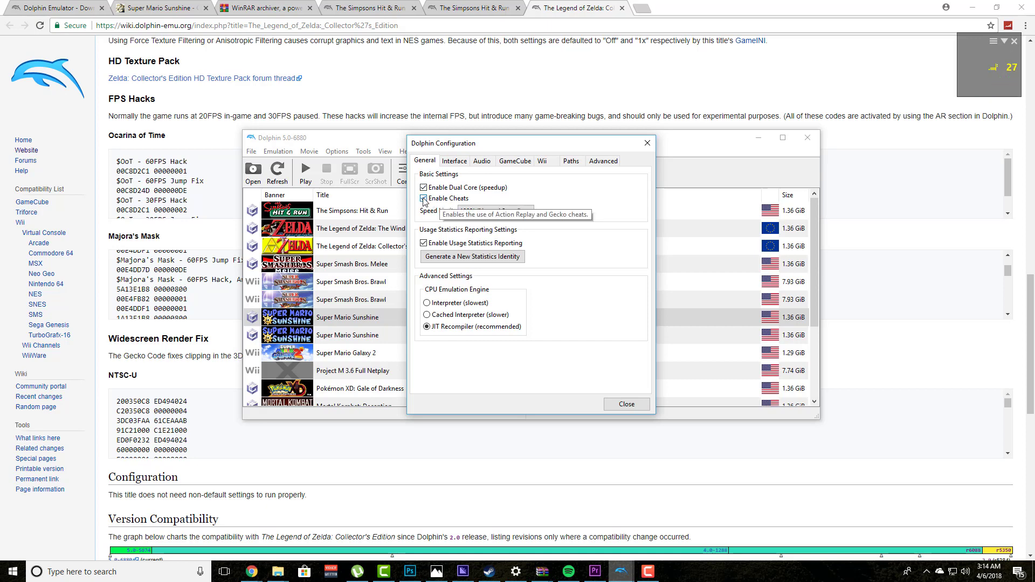
left_click(647, 143)
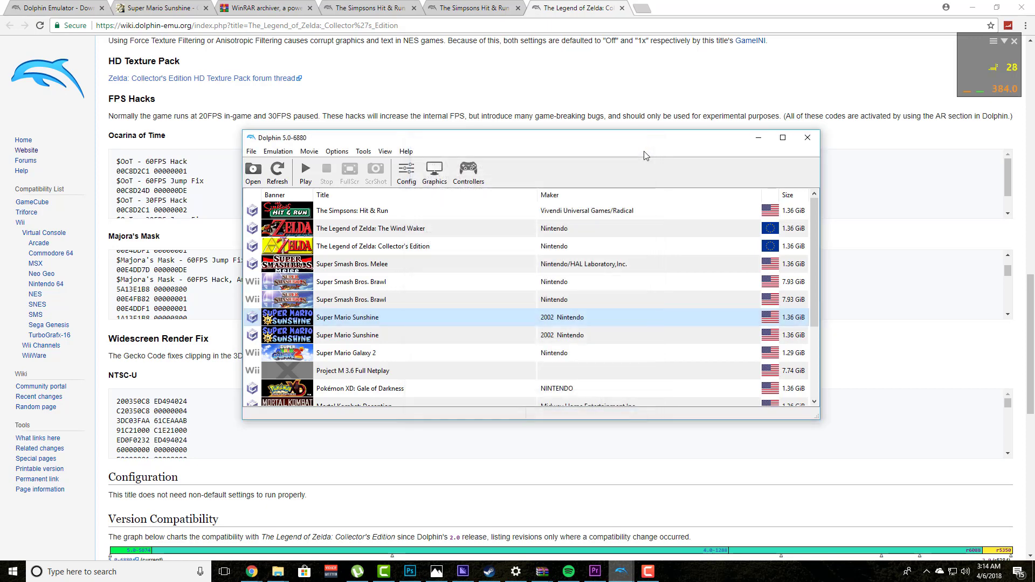
Step: Inspect the AR codes in the properties of the first Super Mario Sunshine entry, and close them
right_click(406, 317)
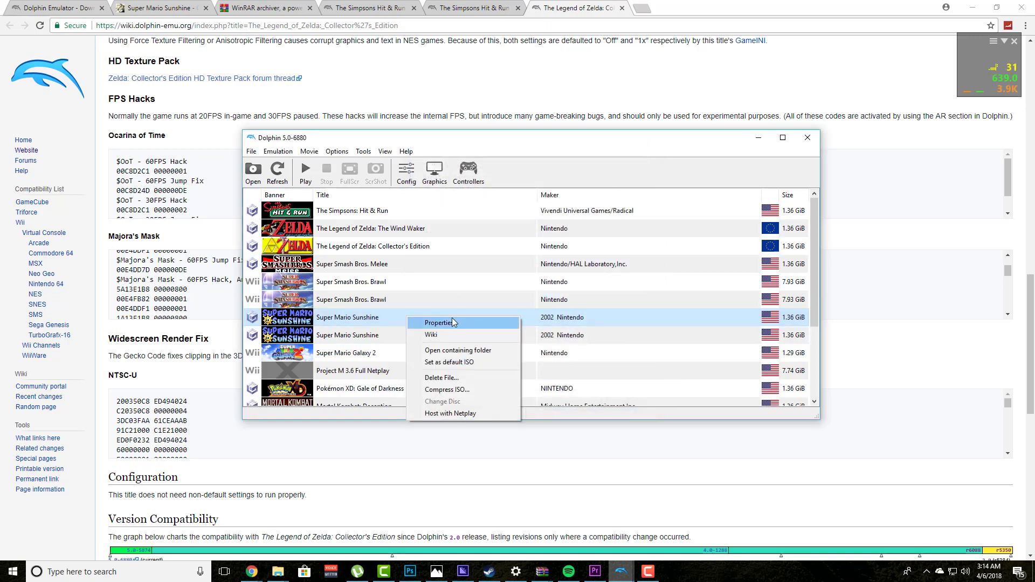
left_click(427, 321)
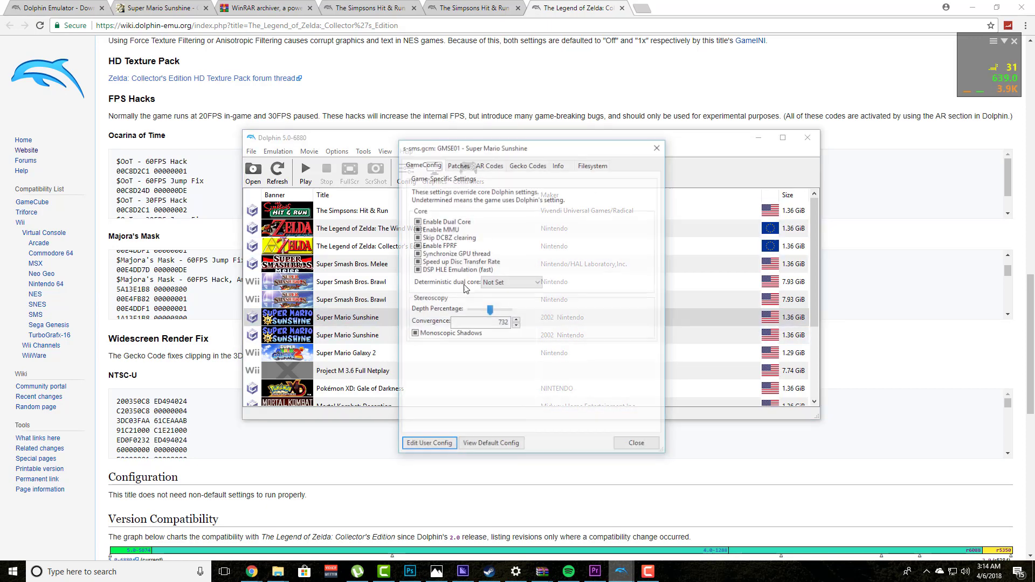
left_click(491, 167)
left_click(659, 146)
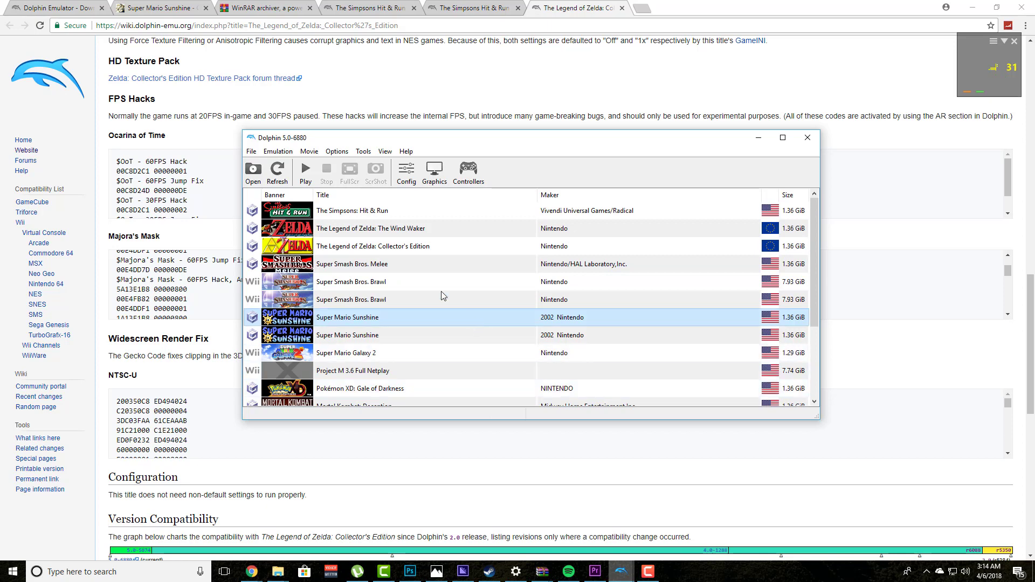
Step: Try the texture cache accuracy at Fast in the graphics hacks, and return it to Safe
left_click(432, 169)
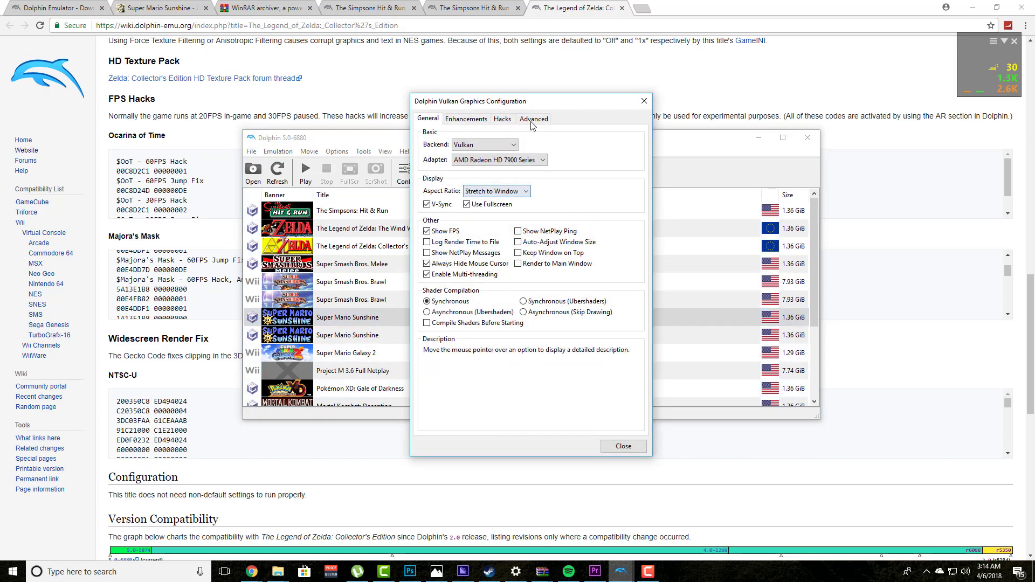
left_click(474, 120)
left_click(498, 119)
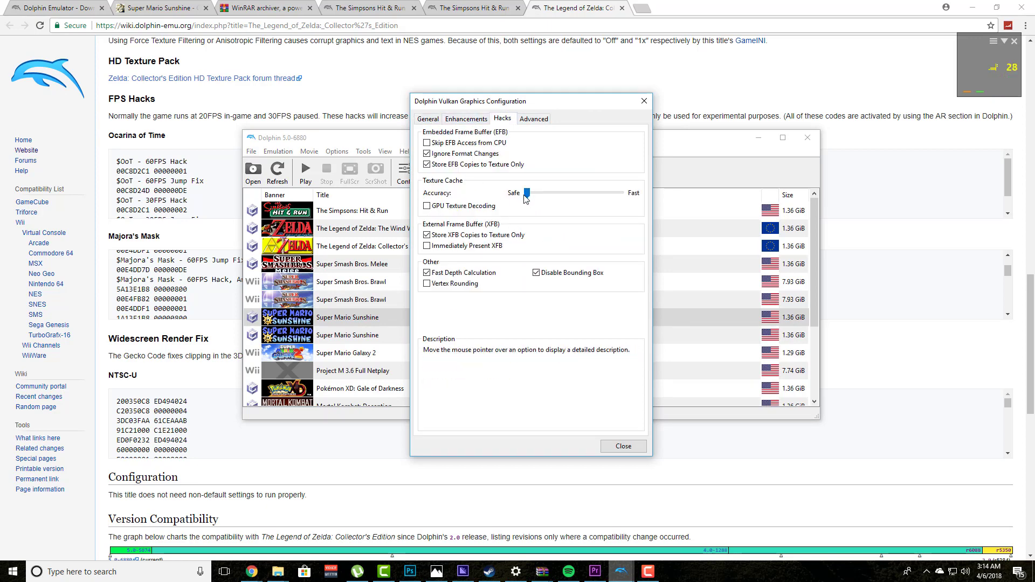
left_click_drag(525, 198, 647, 201)
left_click_drag(620, 195, 527, 195)
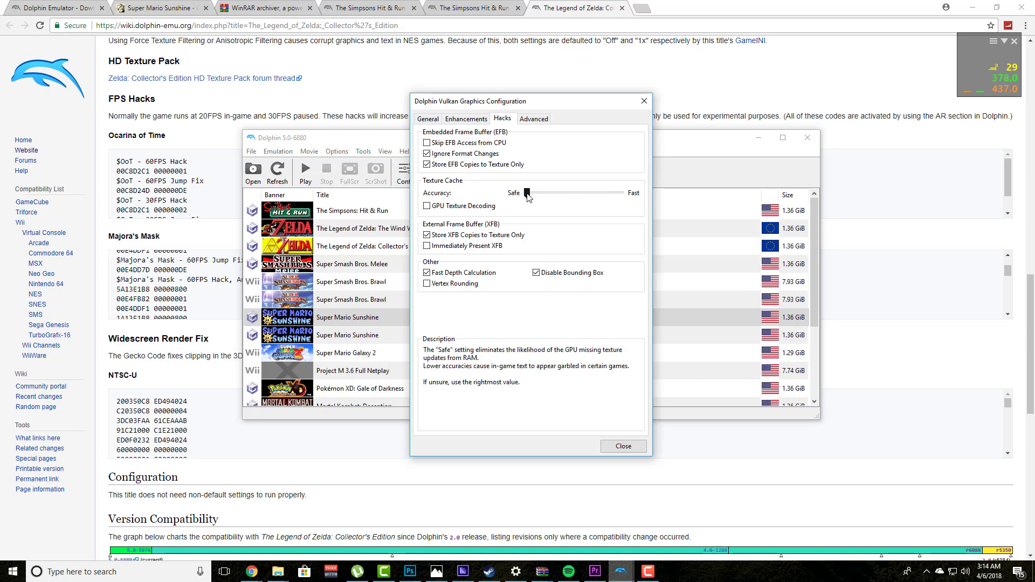
Step: Review the anti-aliasing, internal resolution and anisotropic filtering choices in the graphics enhancements without changing them
left_click(437, 119)
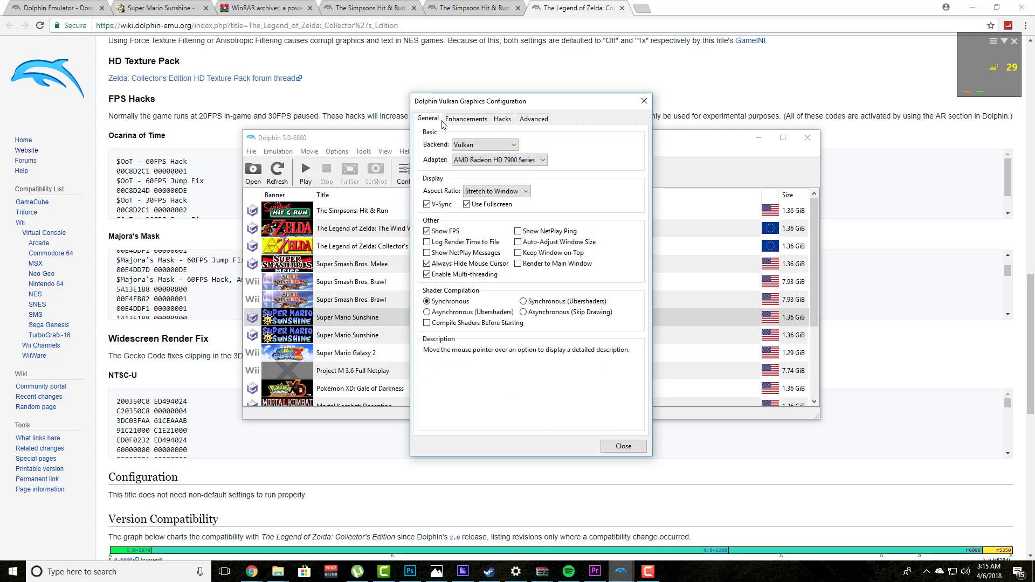
left_click(451, 123)
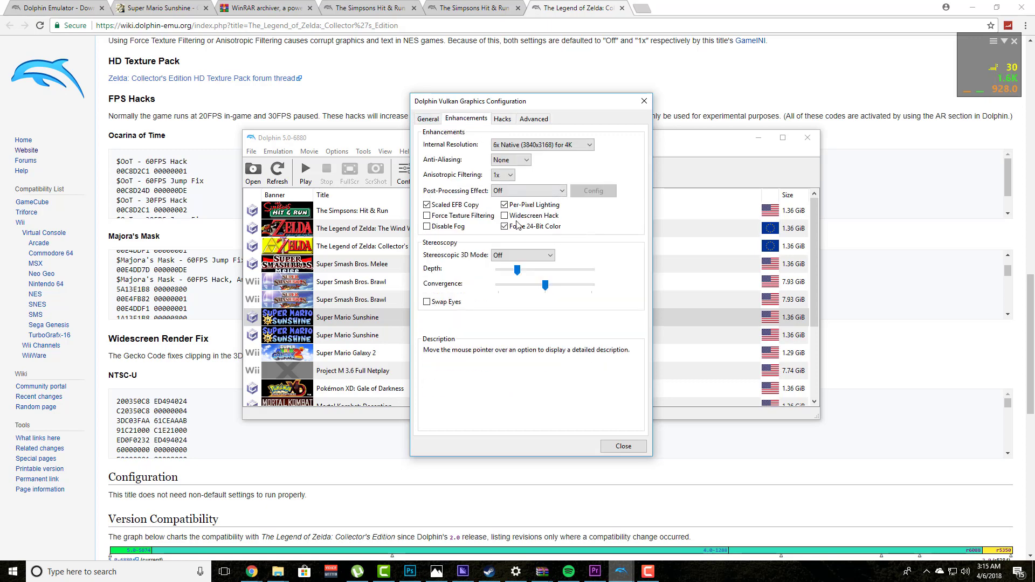
left_click(511, 160)
left_click(511, 160)
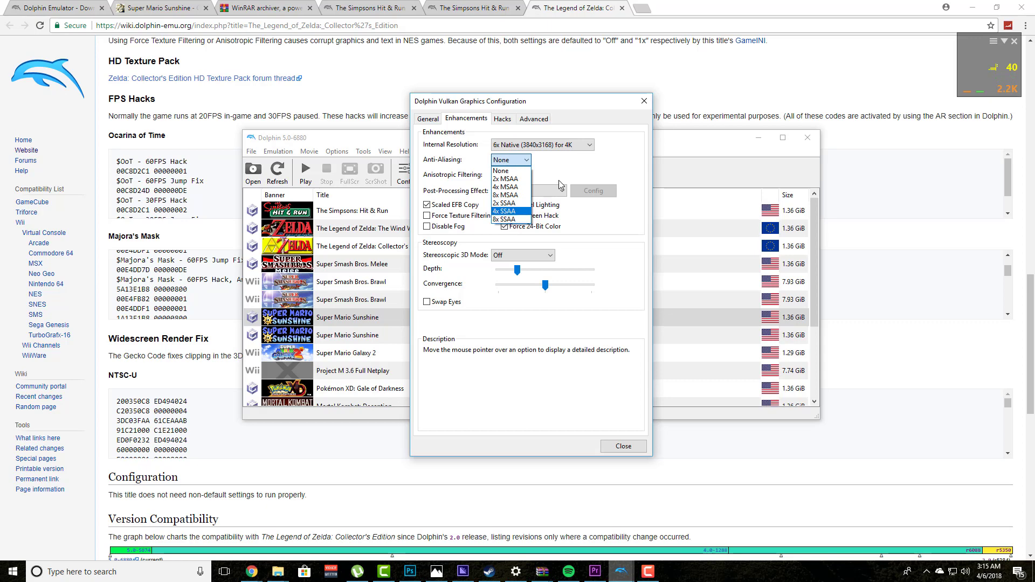
left_click(501, 171)
left_click(538, 145)
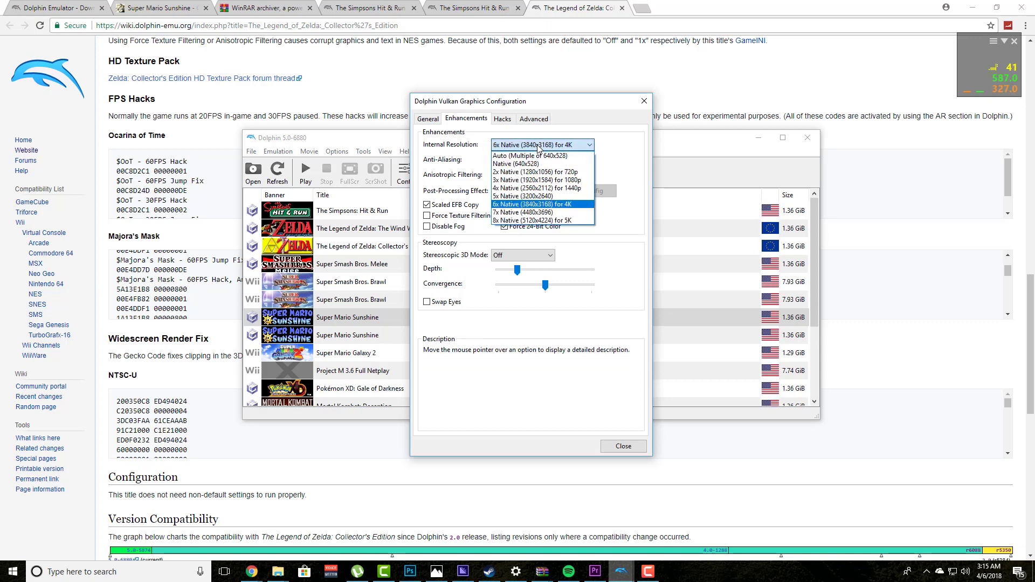
left_click(539, 135)
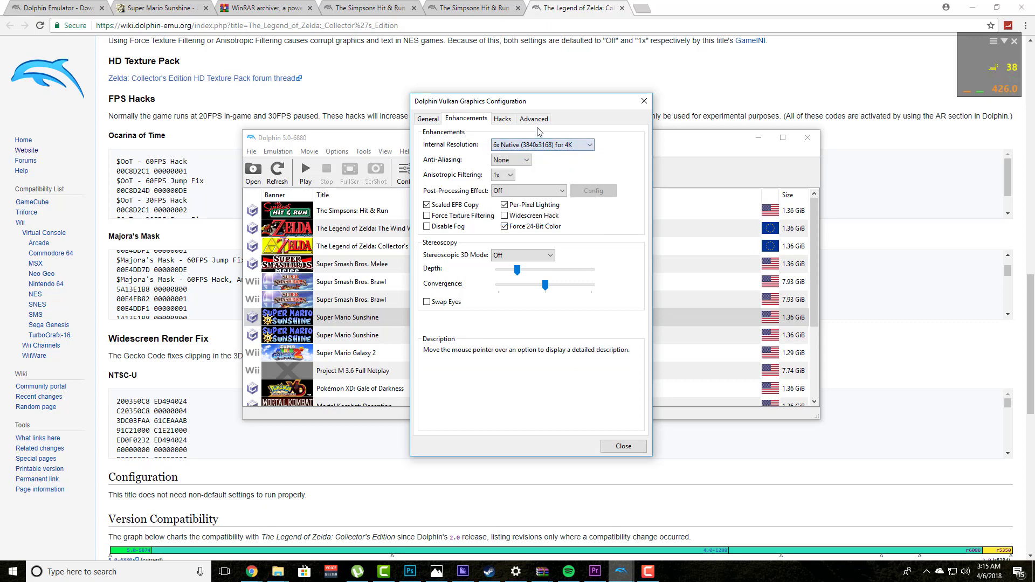
left_click(505, 174)
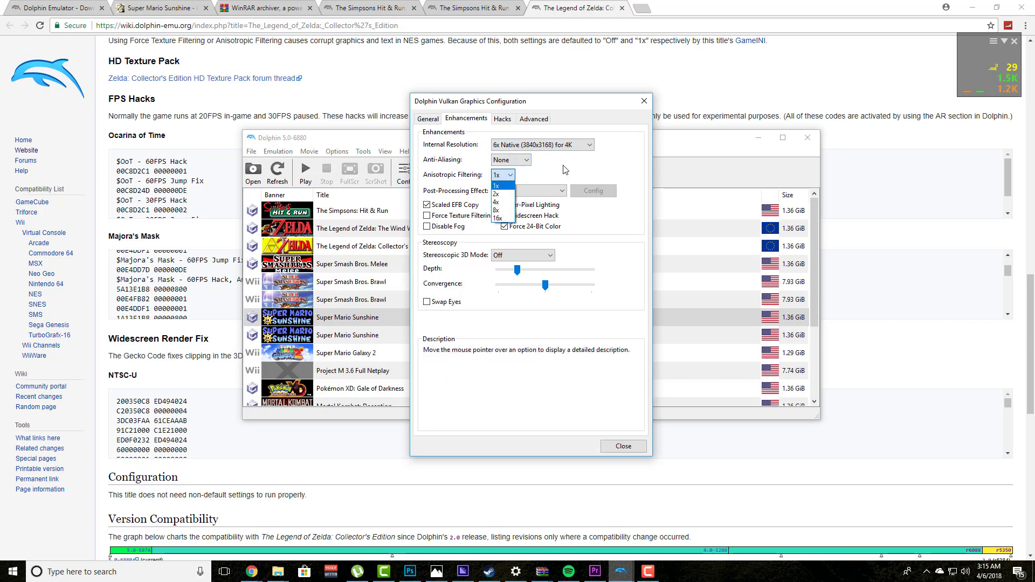
left_click(585, 156)
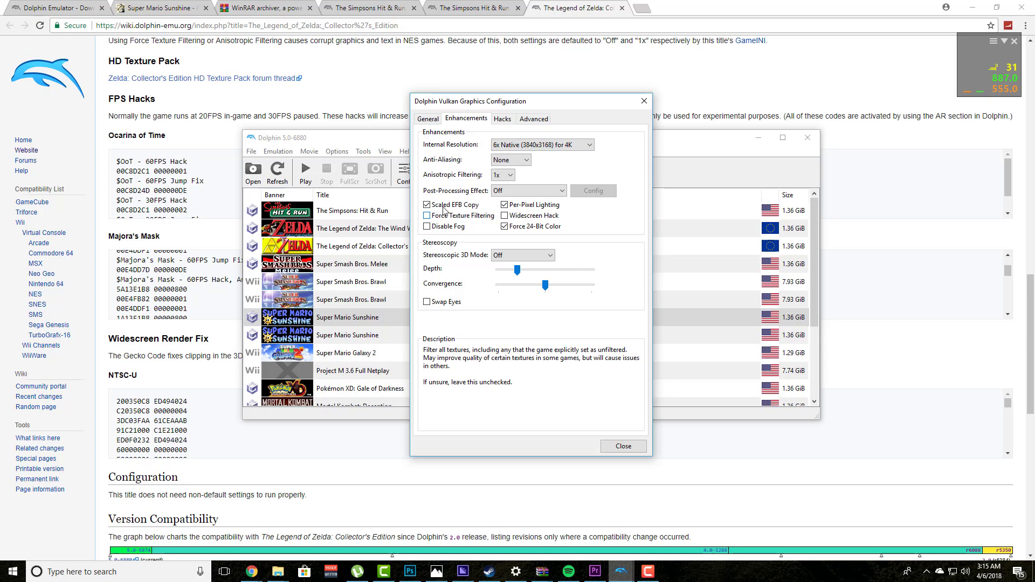
Step: Enable Force Texture Filtering in the graphics enhancements and read the description of Widescreen Hack
mouse_move(439, 209)
mouse_move(548, 221)
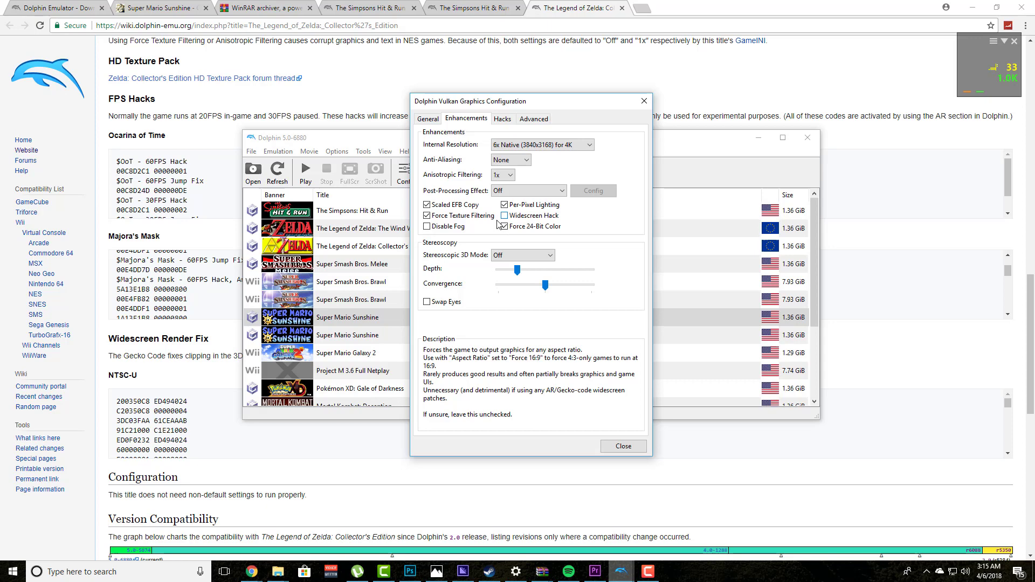
Step: Review the enhancements, widescreen fix and configuration notes on the wiki page of The Legend of Zelda: Collector's Edition
left_click(194, 359)
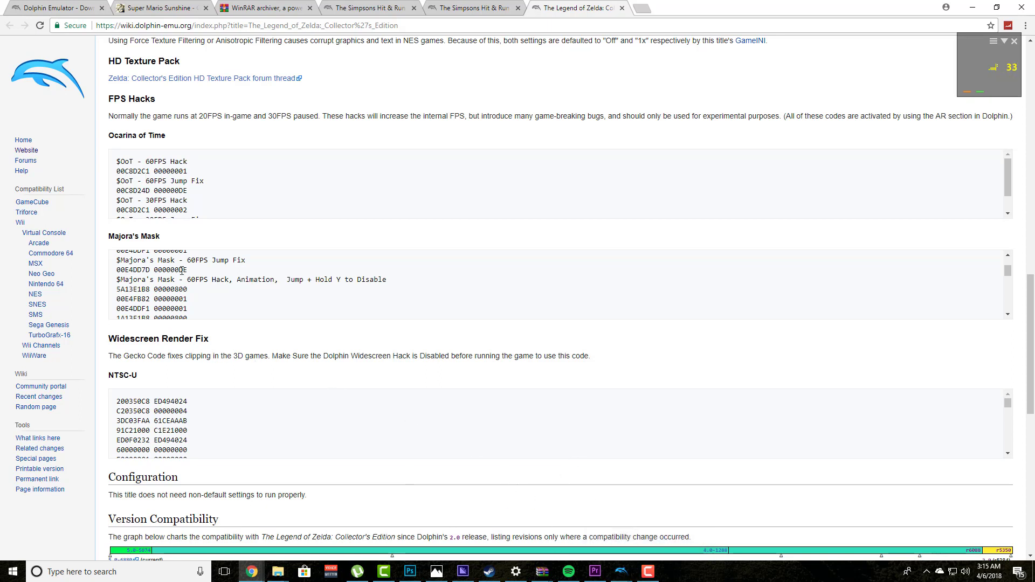
scroll(183, 325, "down", 4)
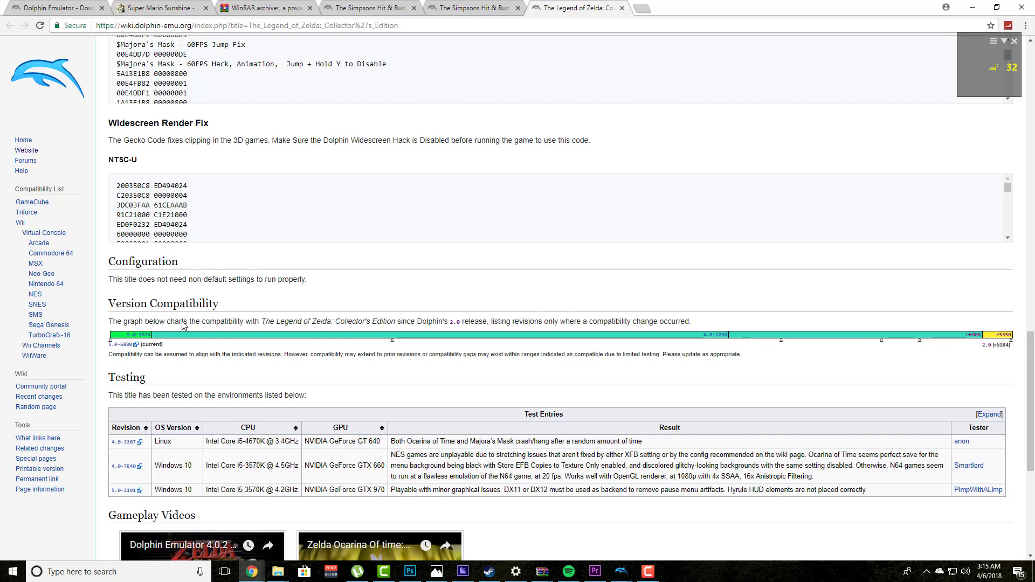
scroll(184, 324, "up", 9)
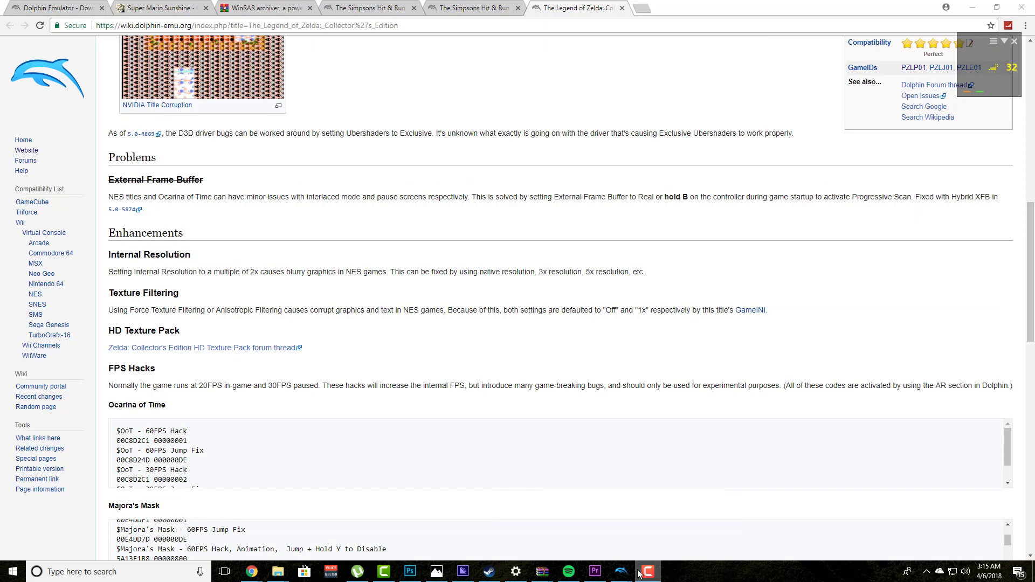
left_click(560, 550)
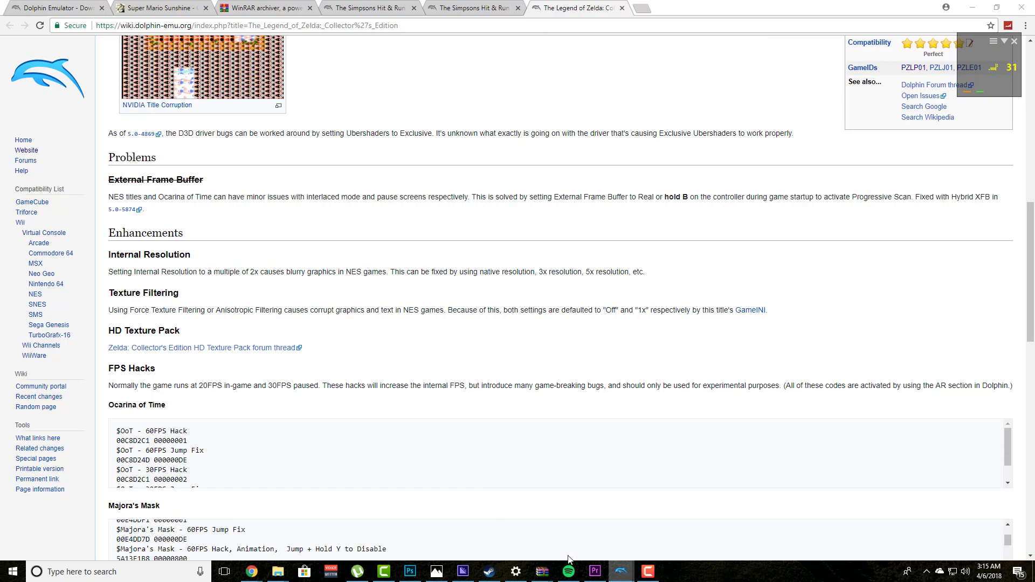
mouse_move(621, 571)
mouse_move(652, 544)
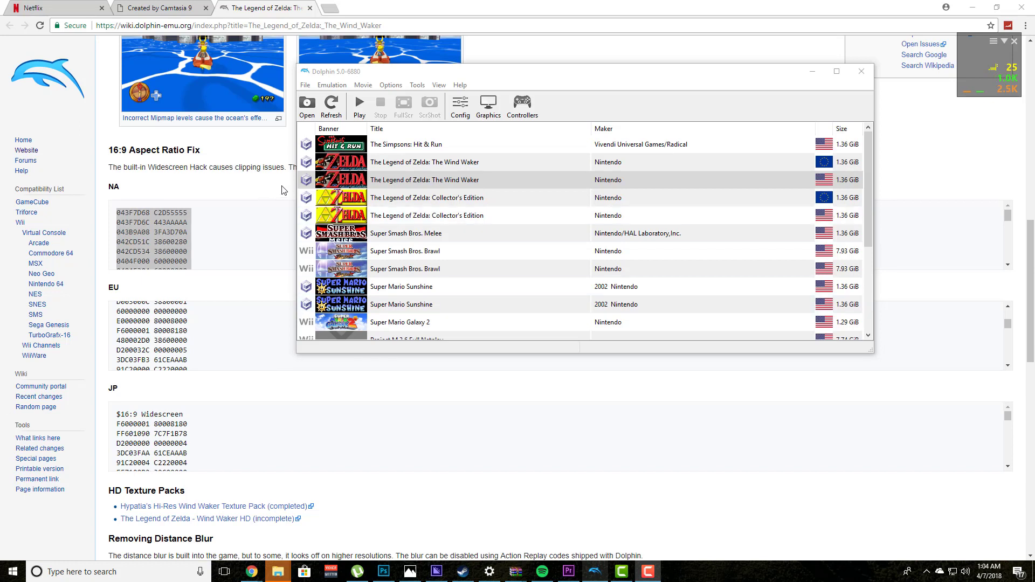
Step: Inspect the AR codes in the properties of the European The Legend of Zelda: Collector's Edition, and close them
left_click(354, 182)
right_click(390, 200)
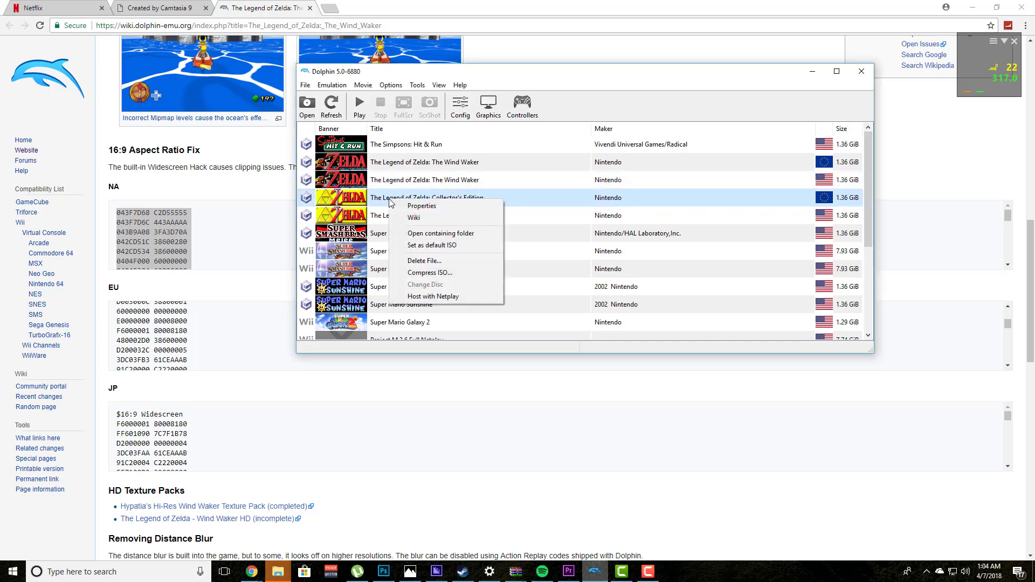
left_click(401, 205)
left_click(569, 99)
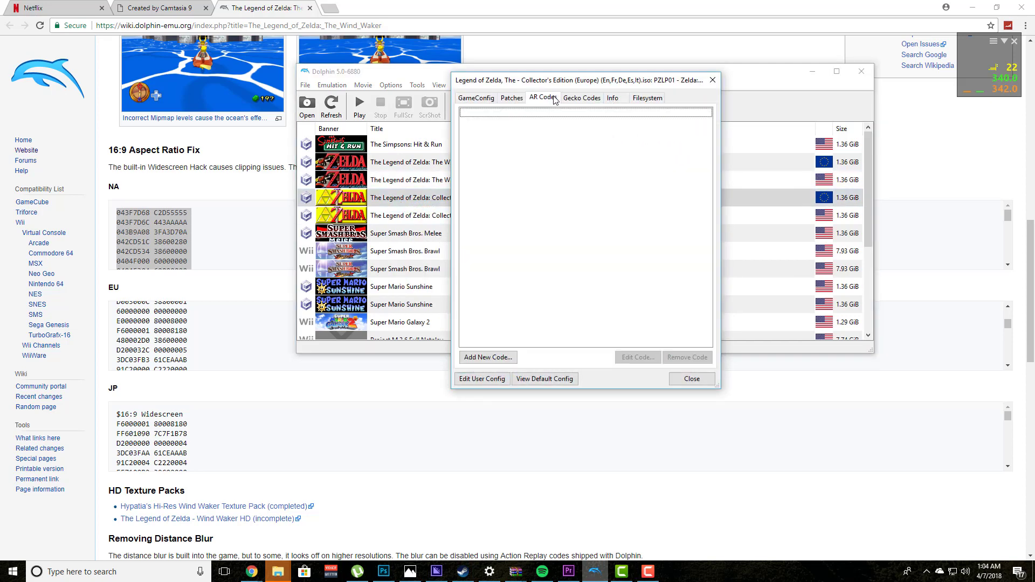
left_click(712, 80)
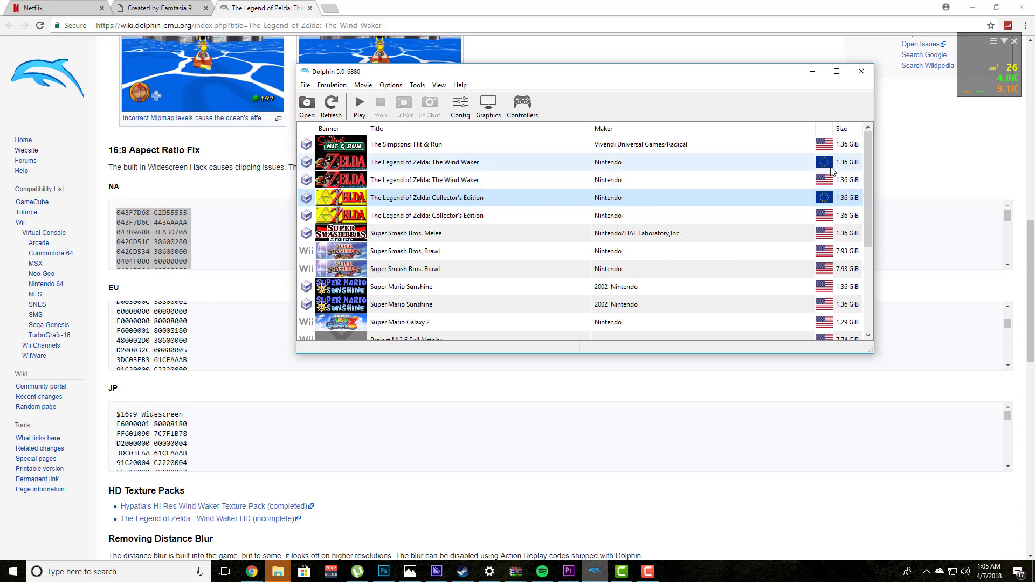
Step: Download the Gecko codes from the WiiRD database for the European The Legend of Zelda: The Wind Waker, and close its properties
right_click(428, 199)
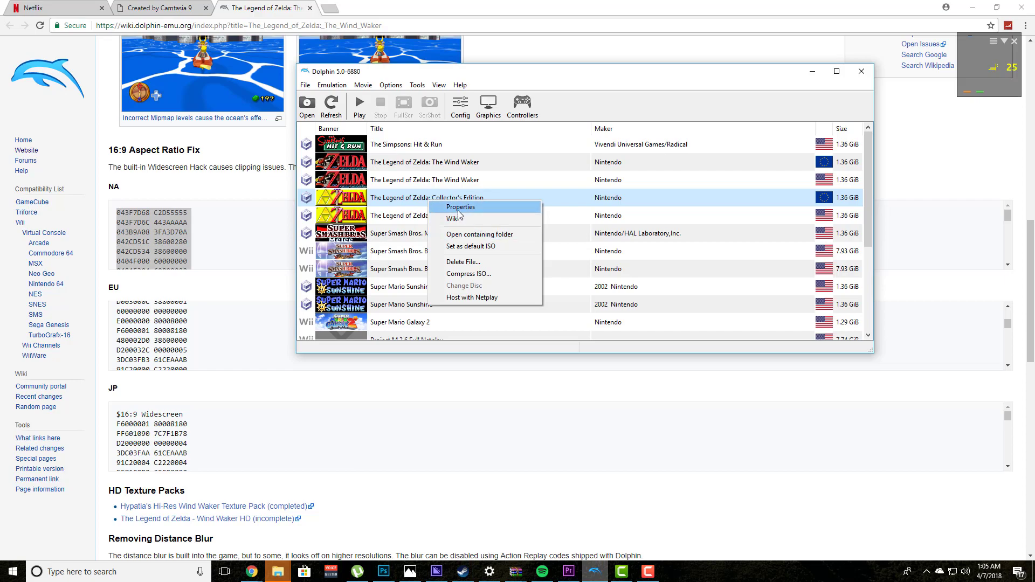
key("Escape")
right_click(399, 162)
left_click(441, 168)
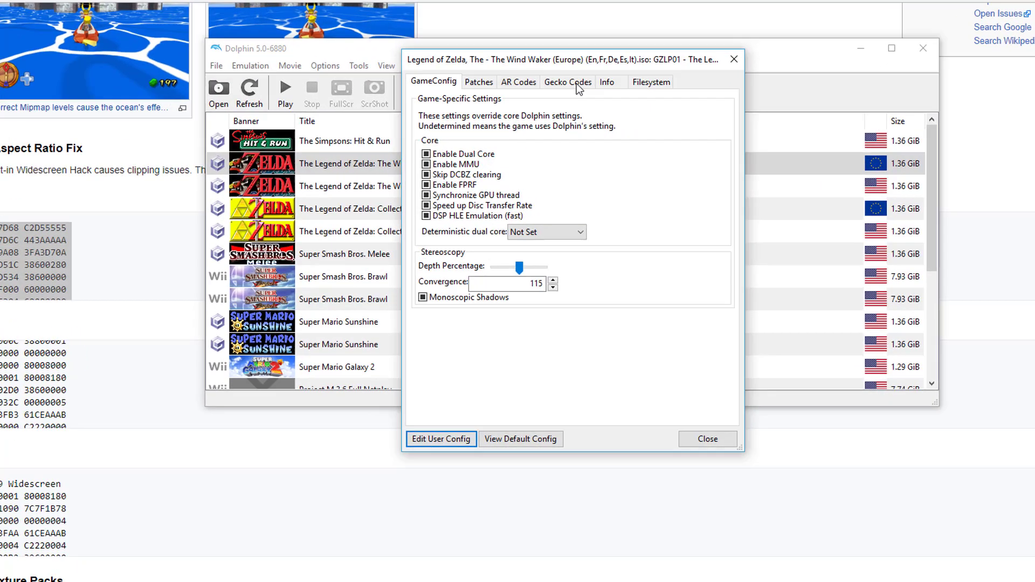
left_click(587, 101)
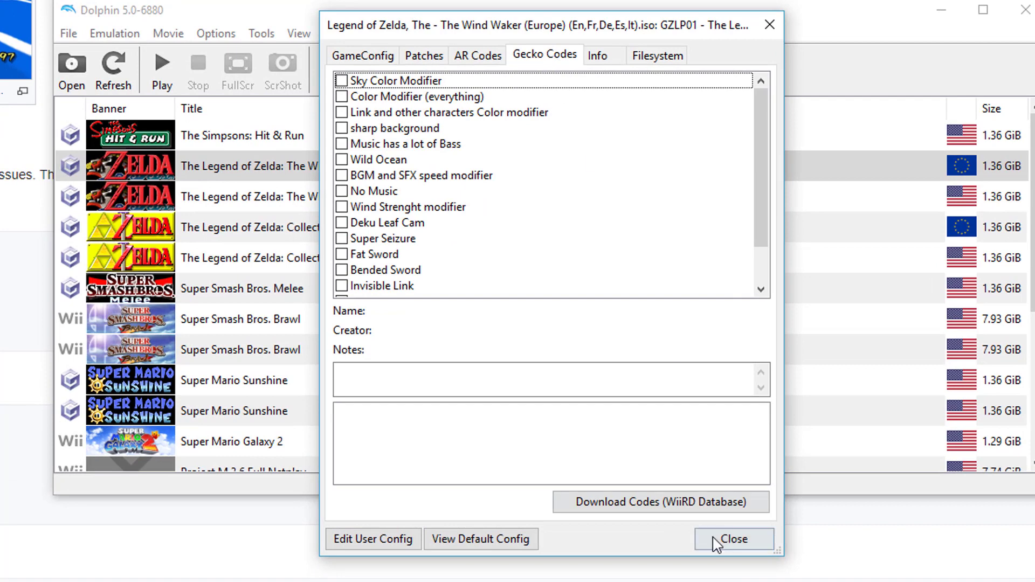
left_click(625, 500)
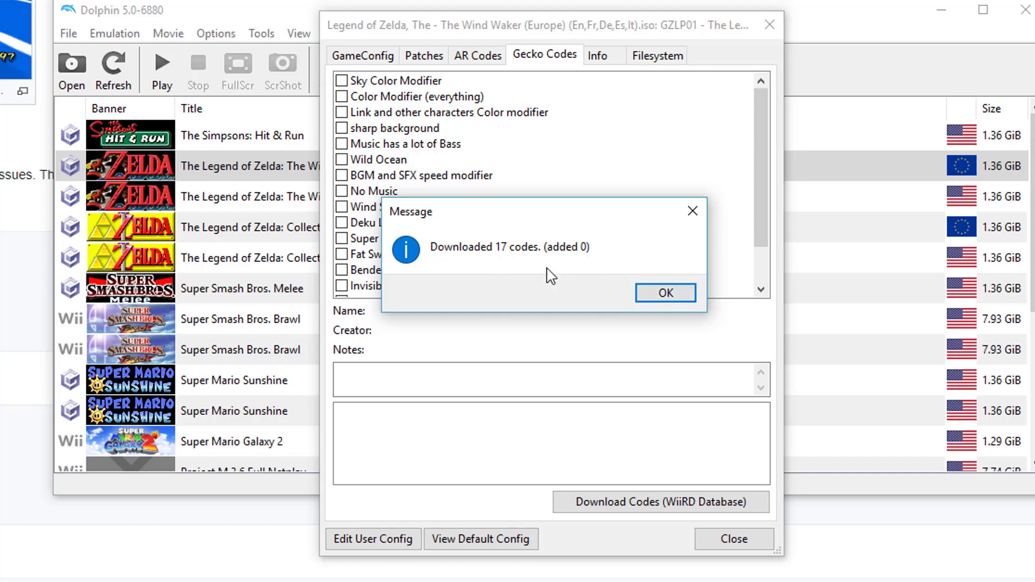
left_click(660, 296)
left_click(770, 25)
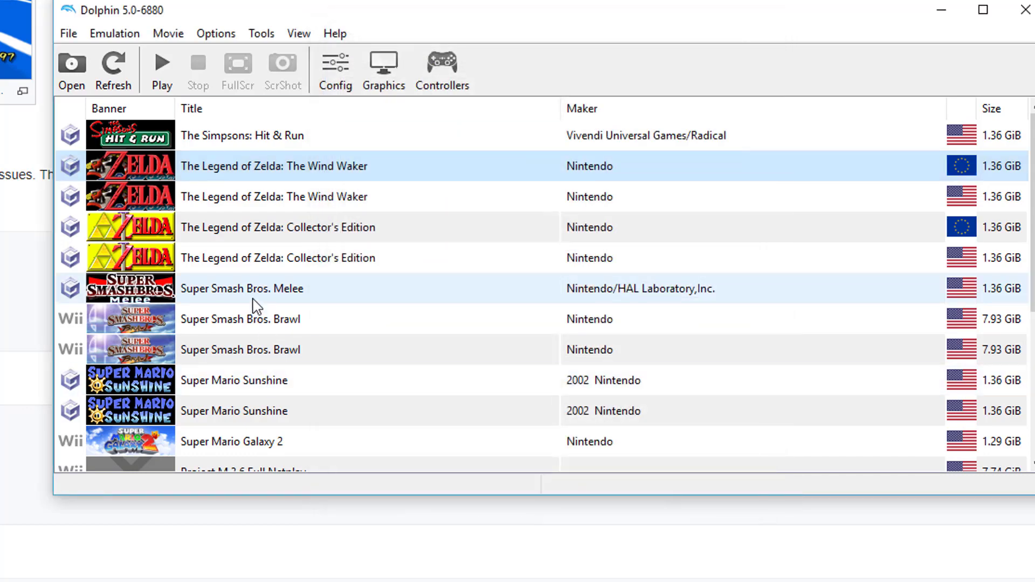
Step: Download the Gecko codes from the WiiRD database for the USA version of The Wind Waker, and close its properties
right_click(273, 197)
left_click(297, 208)
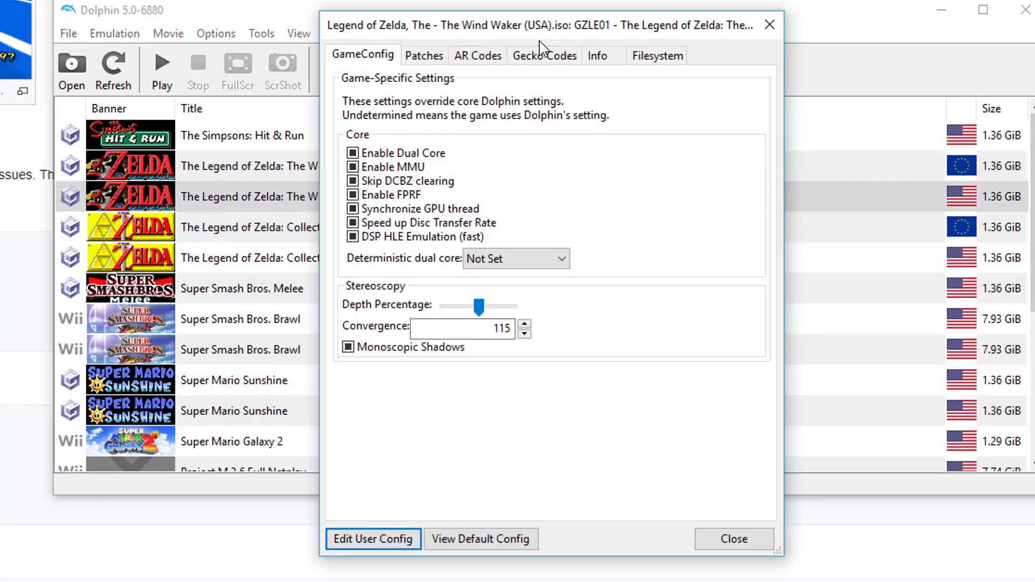
left_click(550, 54)
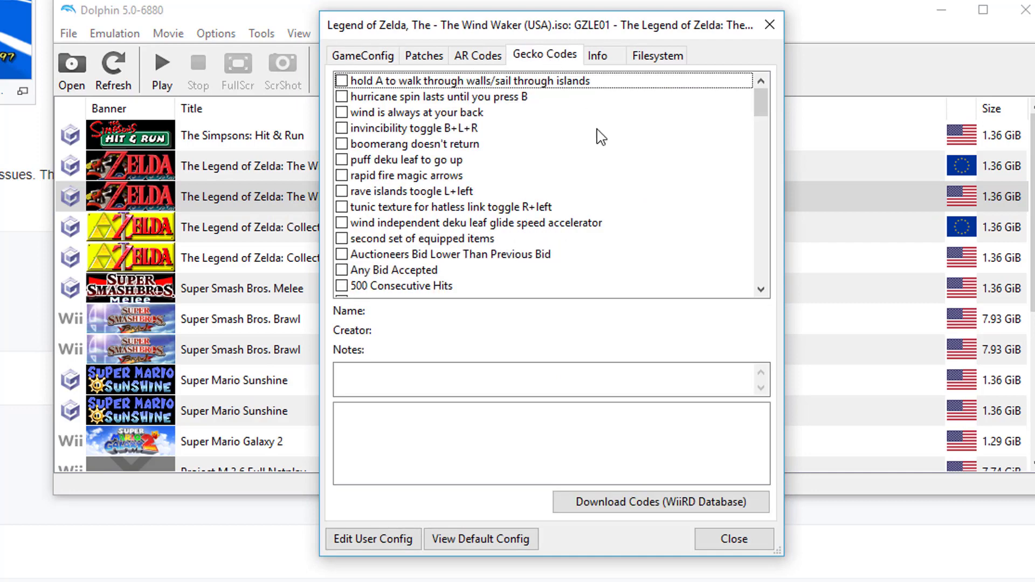
left_click(591, 504)
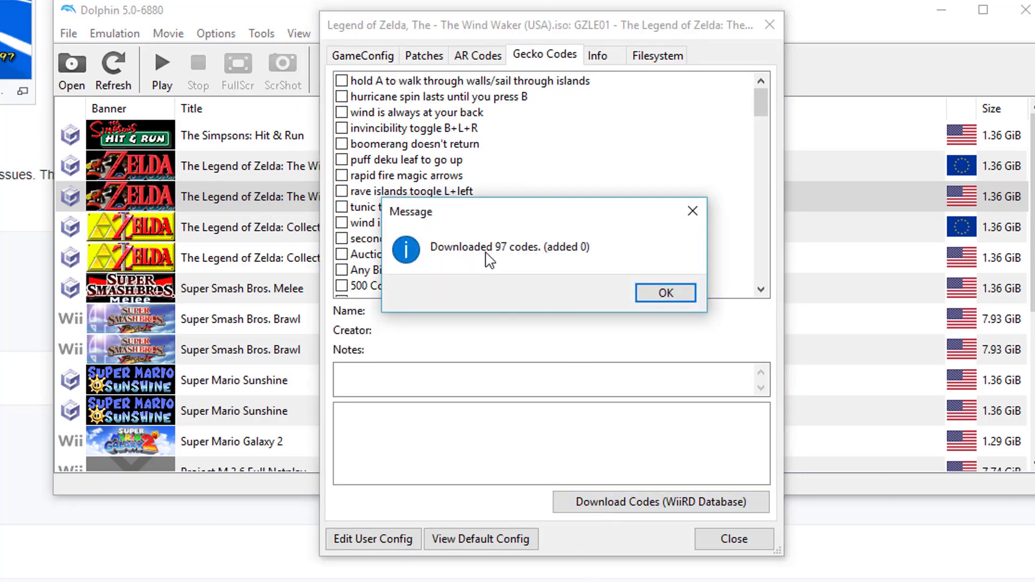
left_click(655, 295)
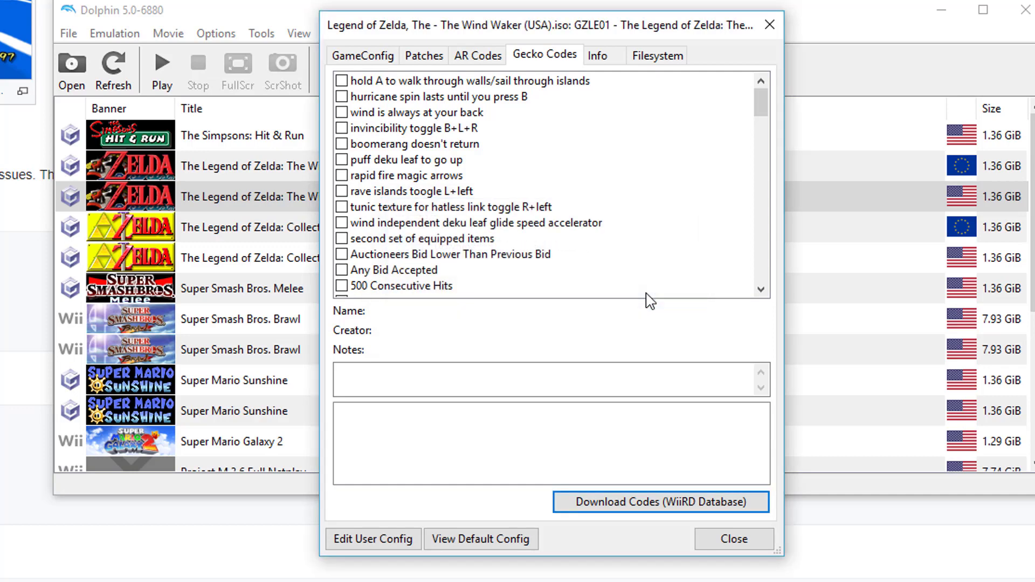
left_click(769, 24)
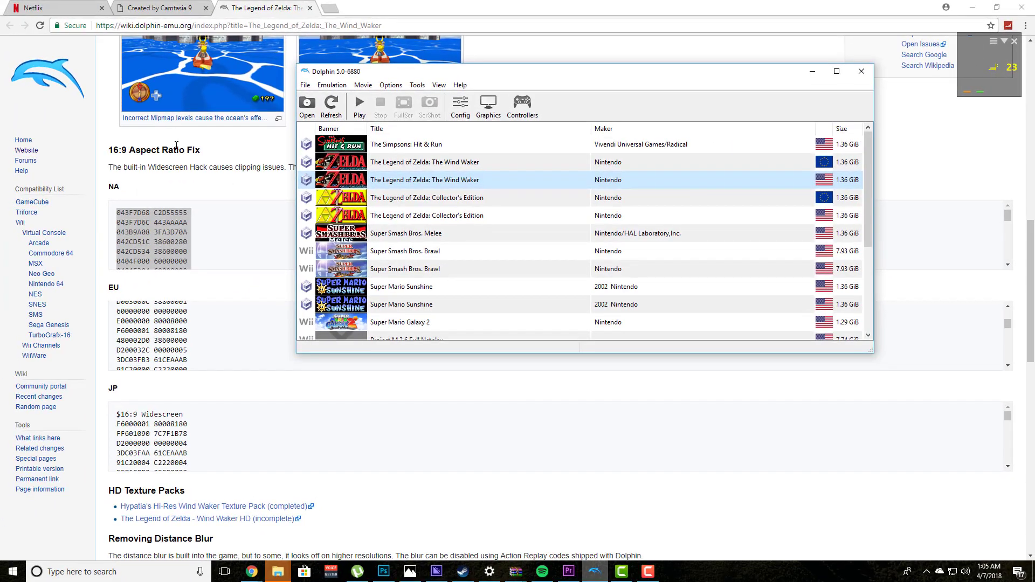
Step: Examine the 16:9 aspect ratio codes, HD texture packs, problems and mipmap notes on The Wind Waker's wiki page
left_click(41, 150)
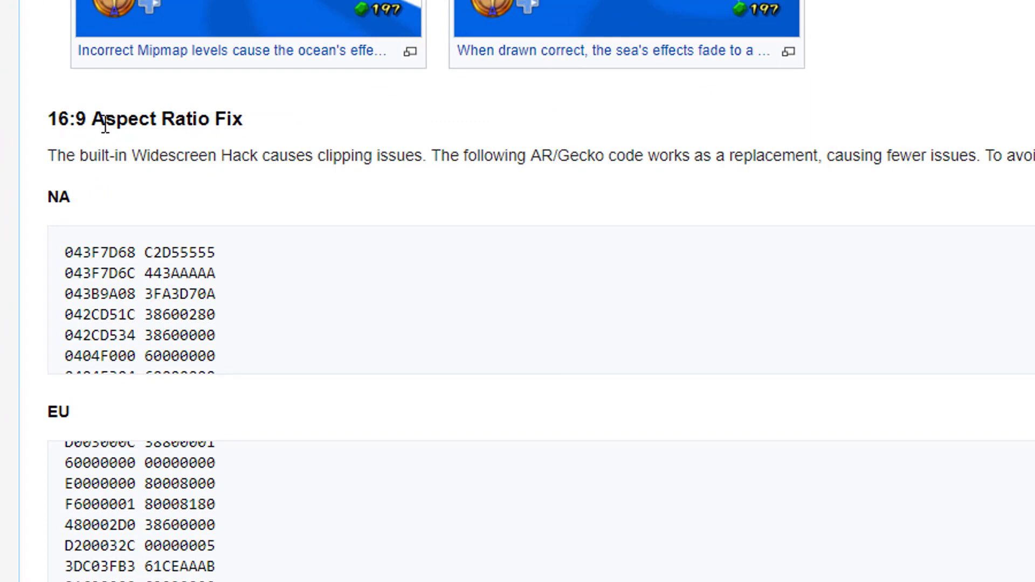
scroll(208, 261, "down", 5)
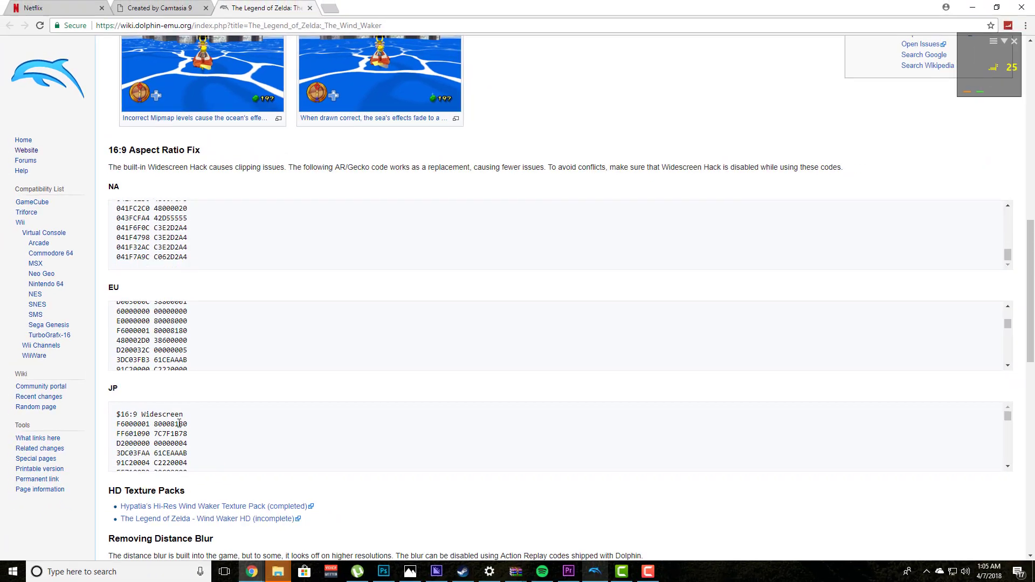
scroll(179, 424, "down", 3)
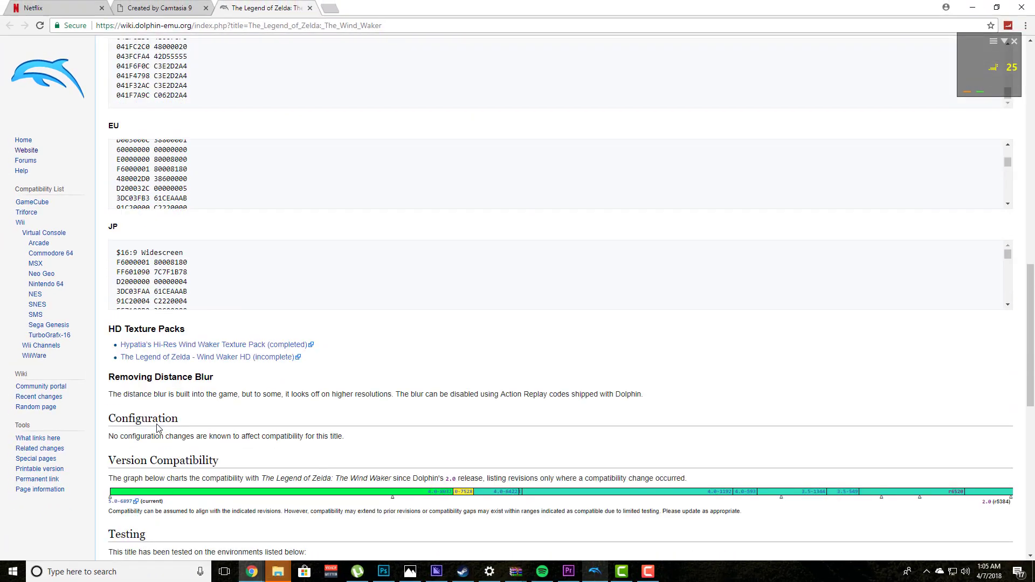
scroll(156, 429, "up", 4)
scroll(150, 422, "down", 2)
scroll(162, 422, "down", 3)
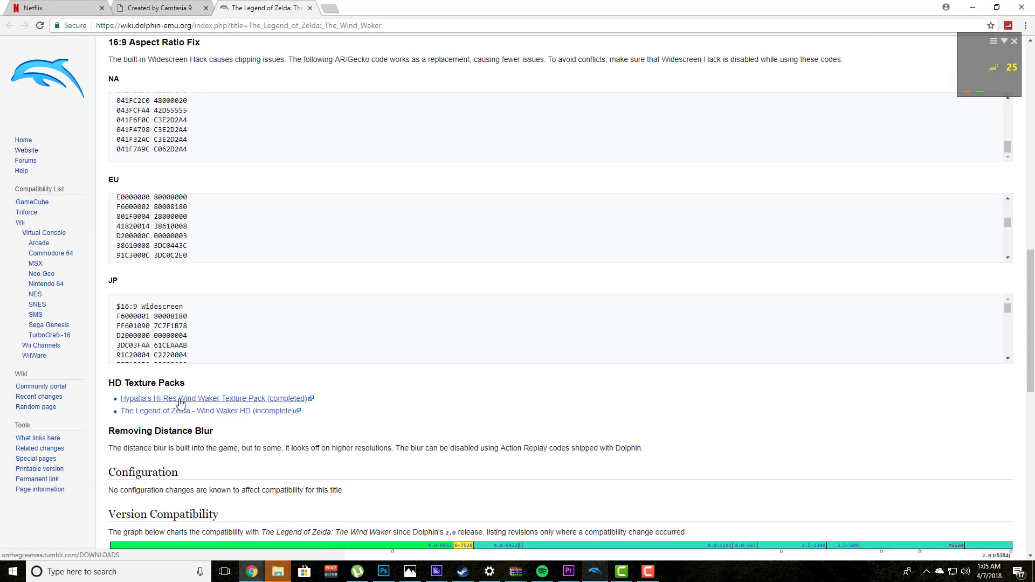
scroll(343, 332, "up", 7)
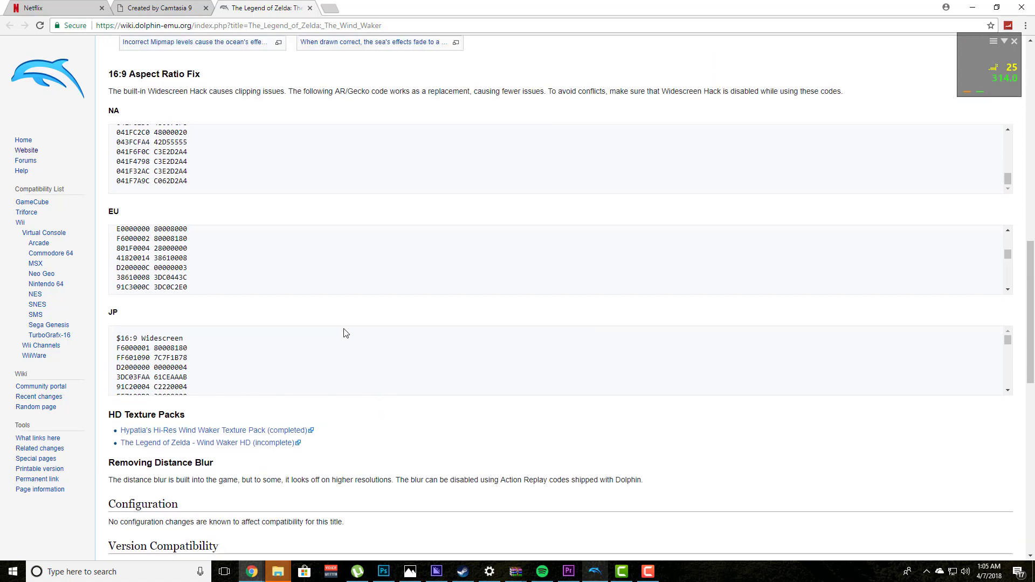
scroll(287, 305, "up", 3)
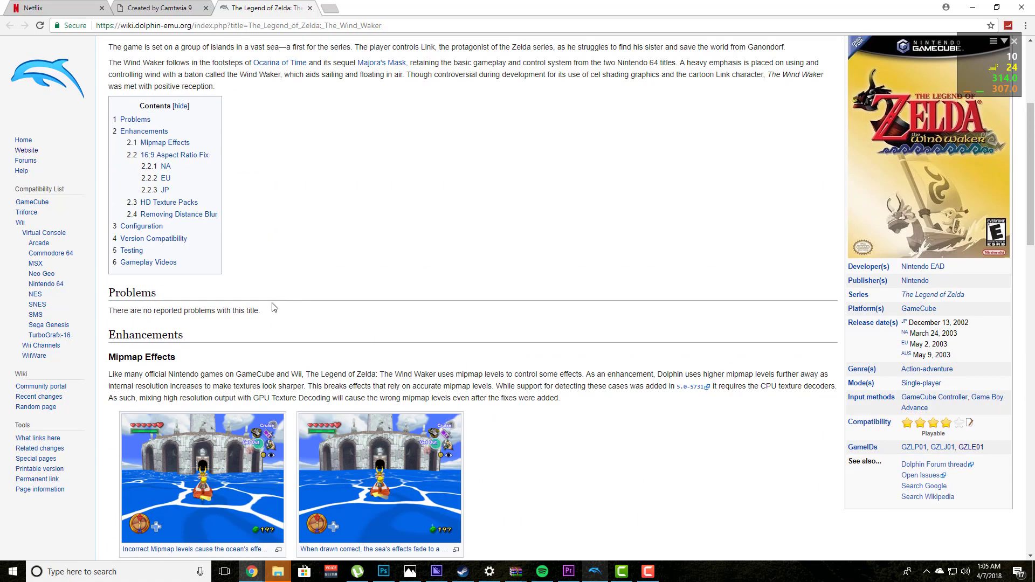
scroll(273, 305, "down", 3)
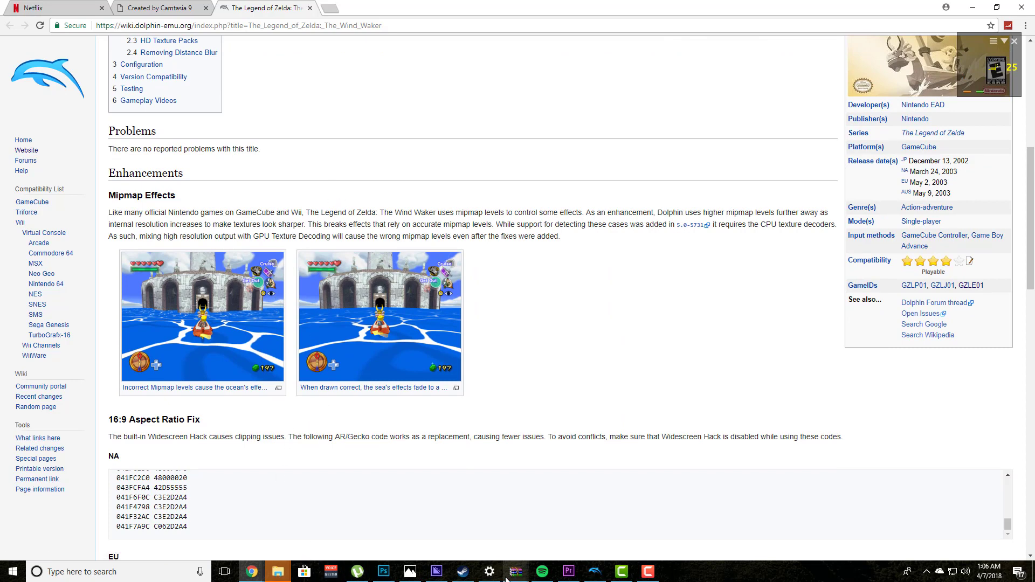
Step: Return to Dolphin, look at the properties of the first Super Mario Sunshine entry, and close them
left_click(596, 572)
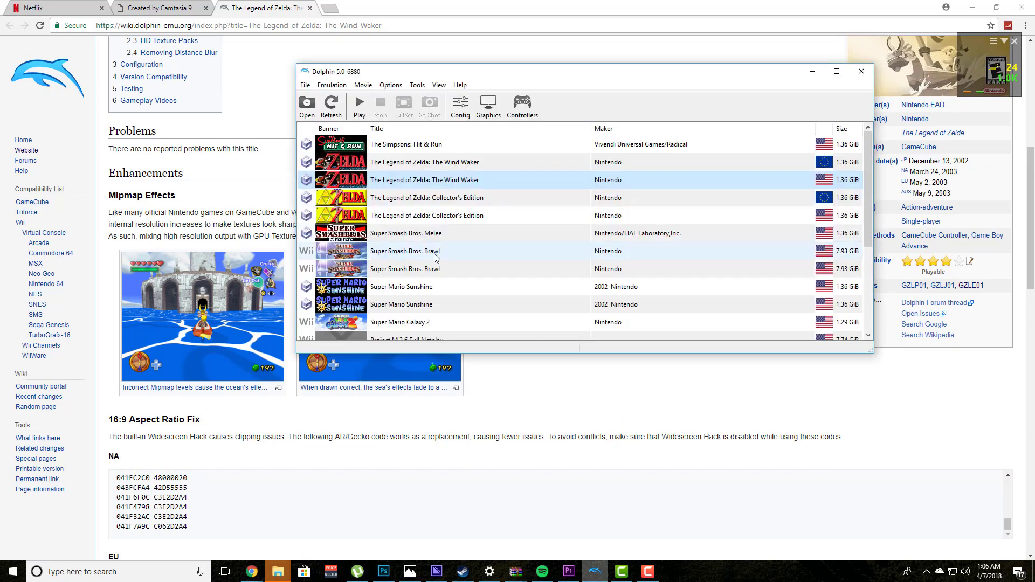
right_click(401, 287)
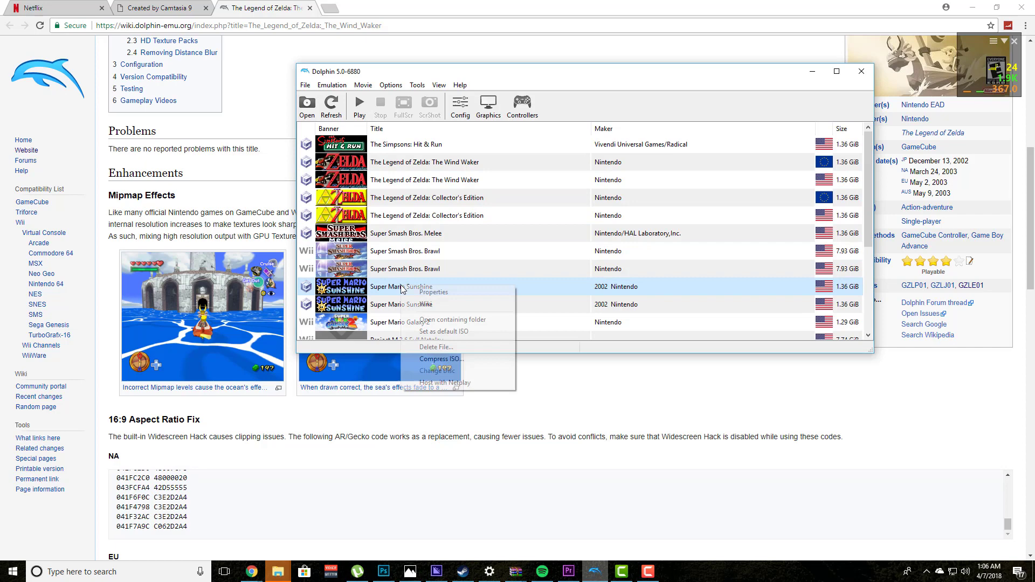
left_click(433, 293)
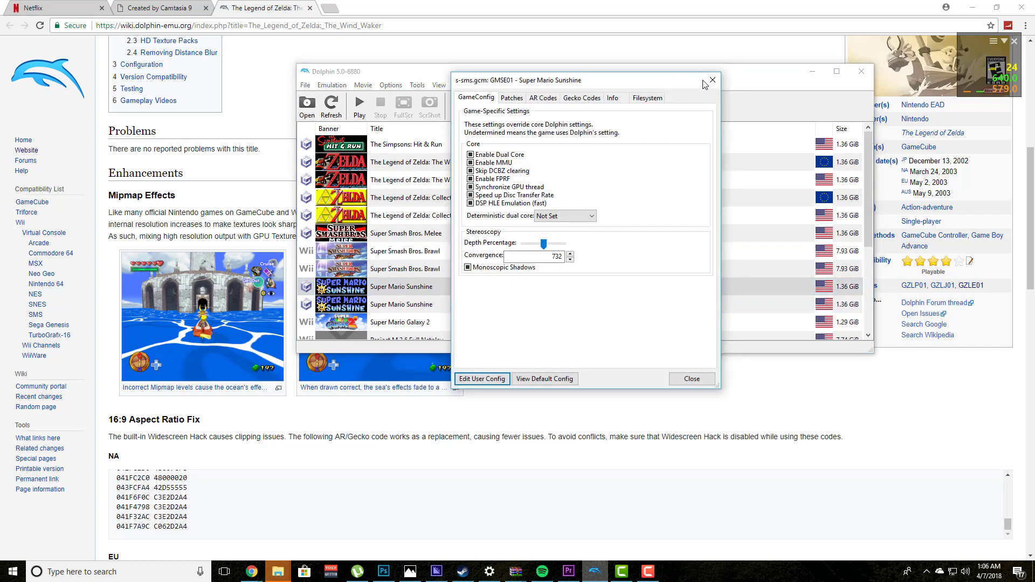
left_click(712, 81)
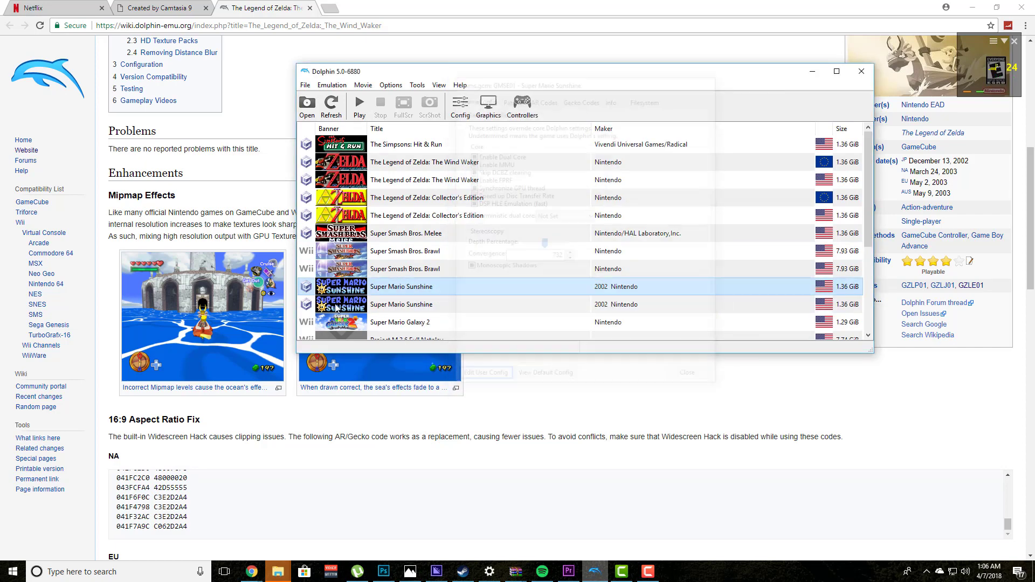
Step: Open the wiki page of the first Super Mario Sunshine entry, examine its 16:9 and 60FPS codes, and return to the game list
right_click(394, 288)
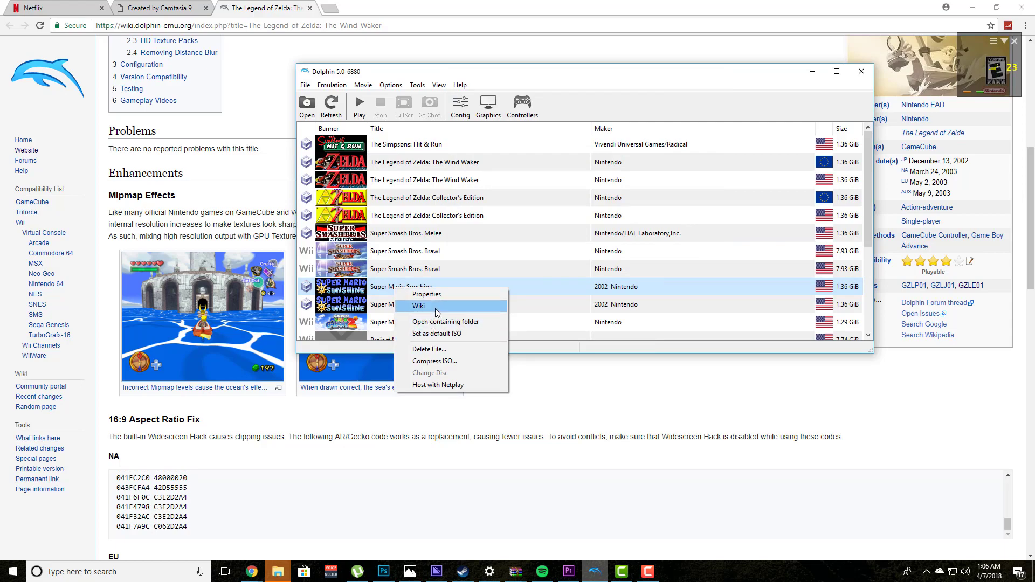
left_click(435, 307)
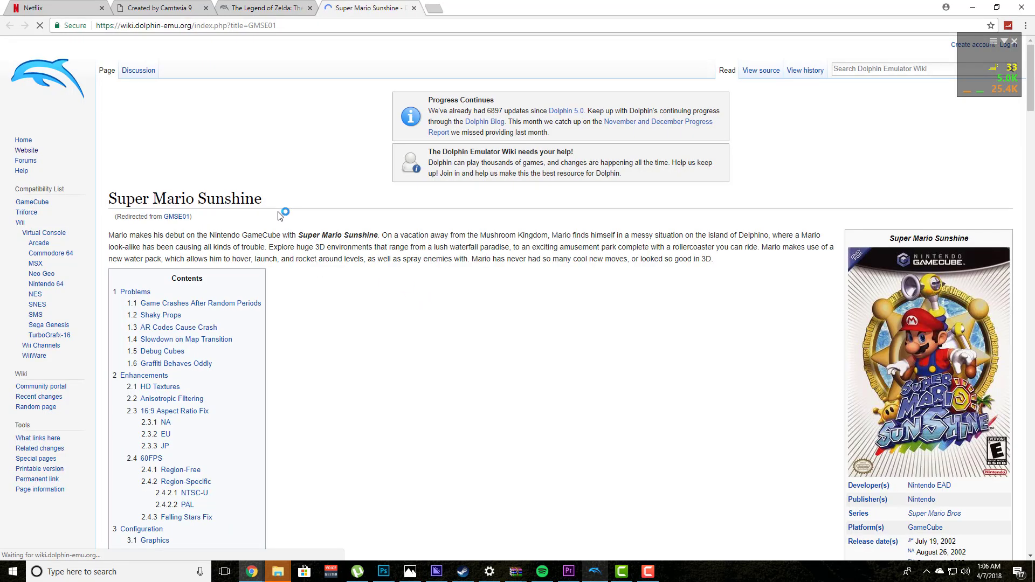
scroll(280, 215, "down", 20)
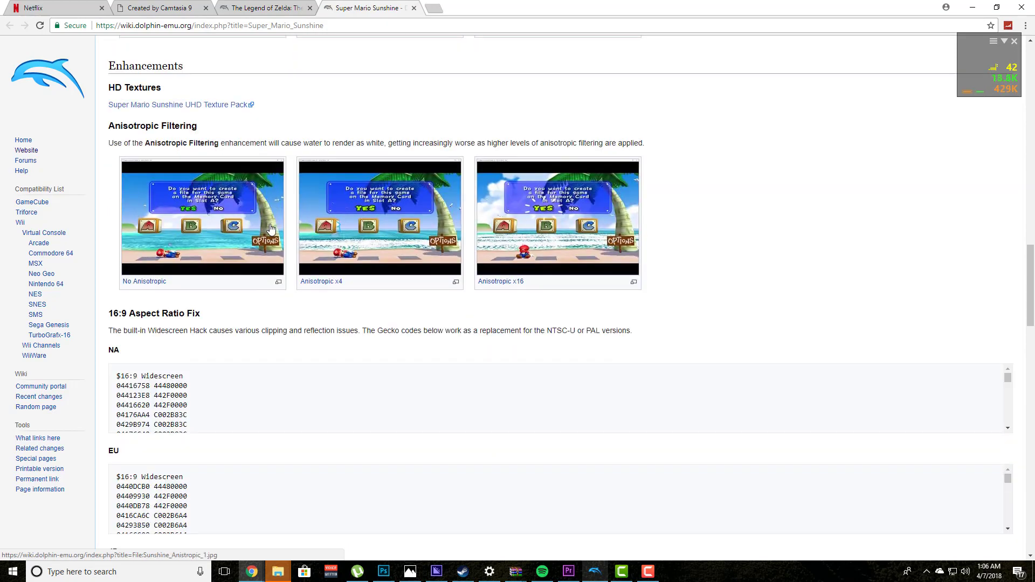
scroll(271, 229, "down", 15)
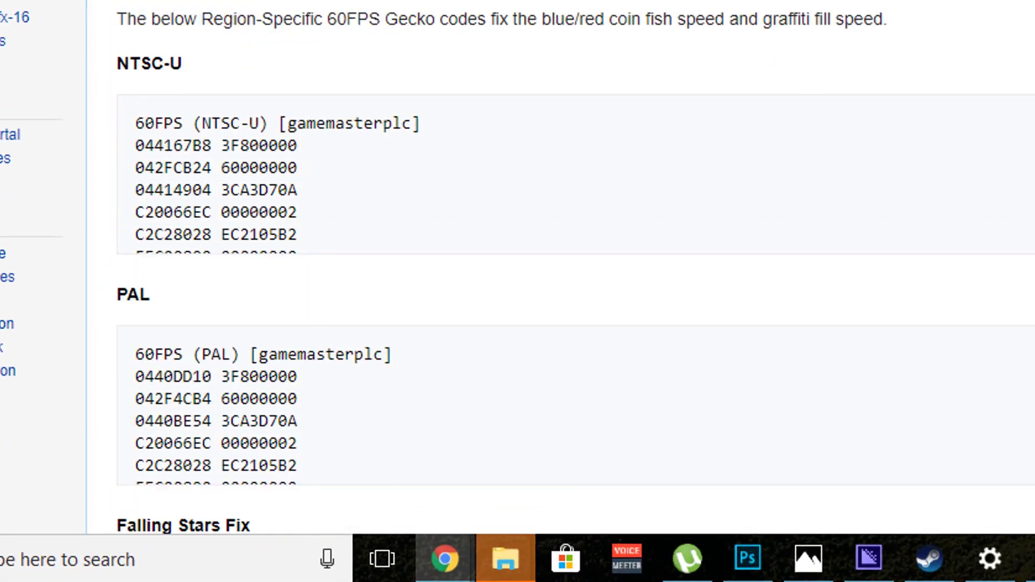
scroll(135, 216, "up", 8)
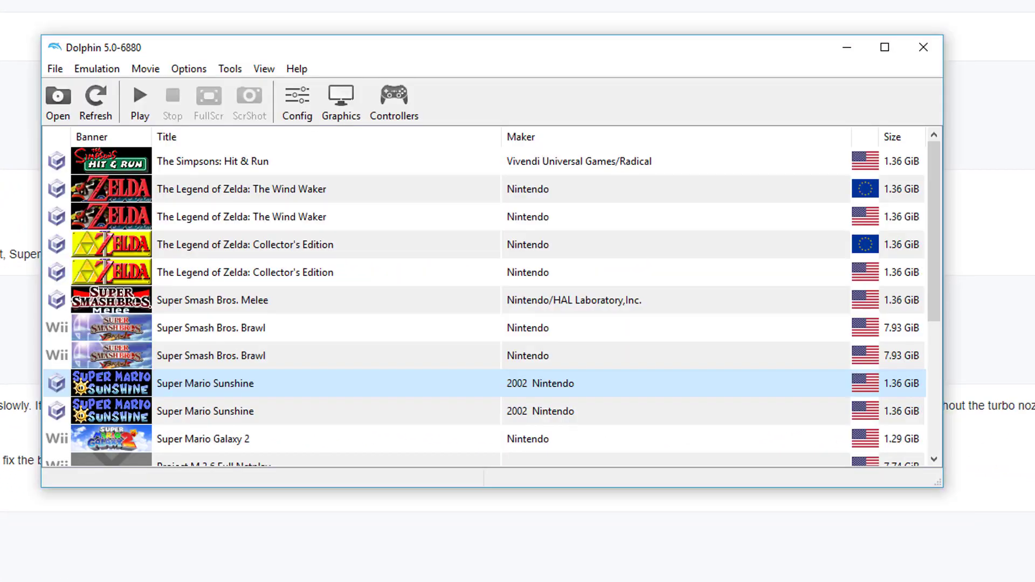
left_click(257, 389)
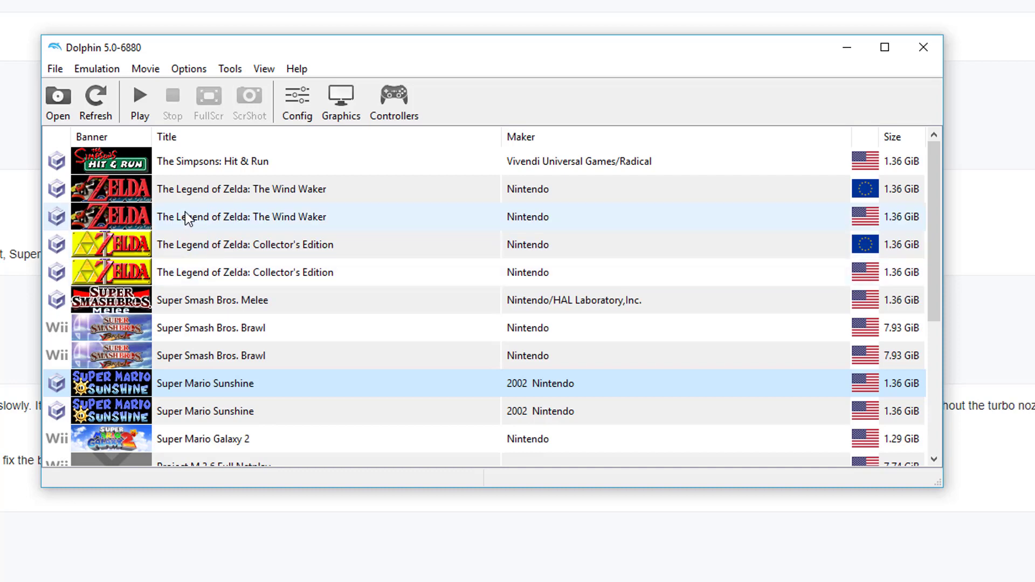
Step: Open the user config of the European Wind Waker from its Gecko codes and go to the end of the file
right_click(208, 192)
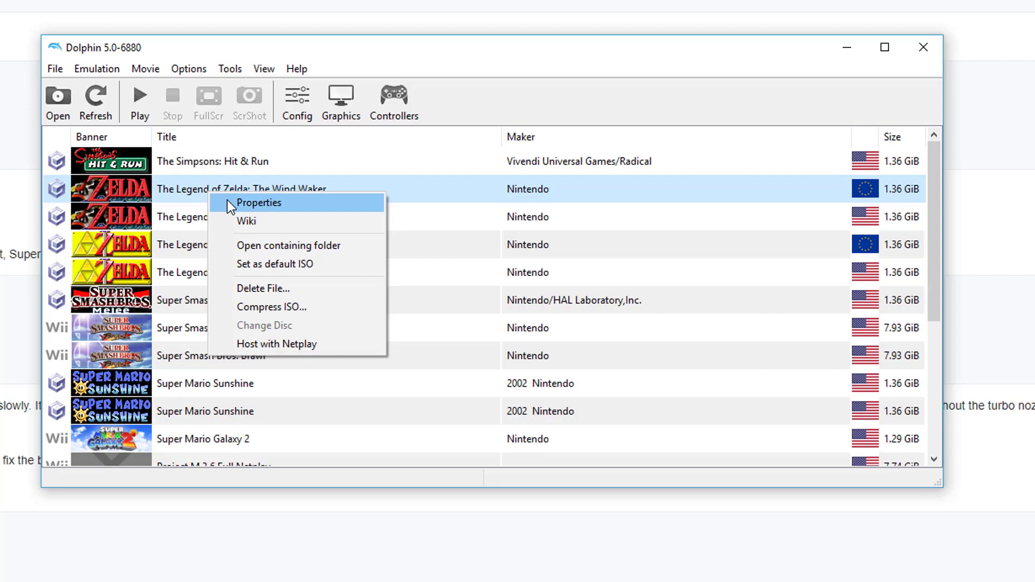
left_click(228, 200)
left_click(486, 90)
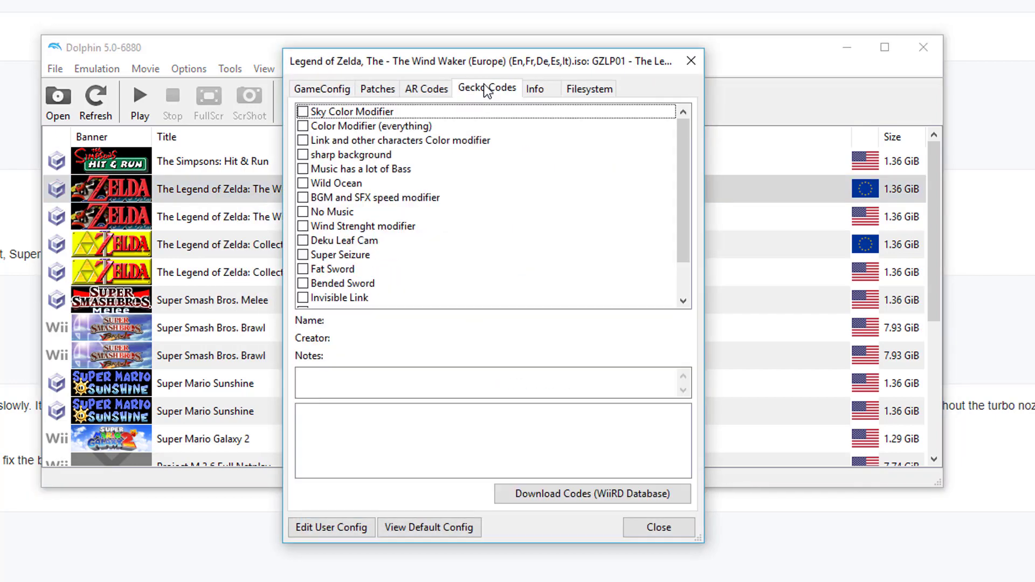
left_click(329, 528)
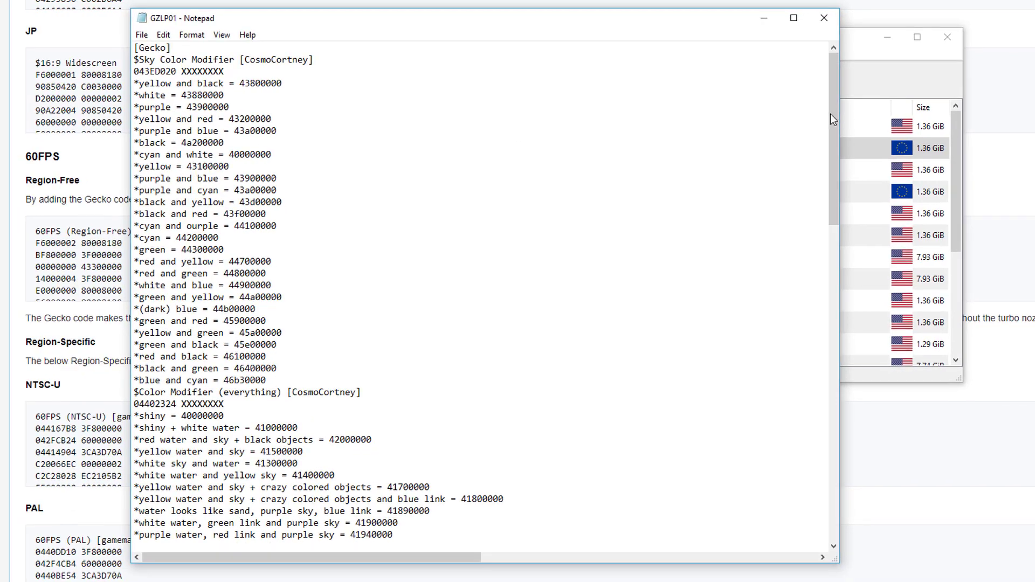
left_click_drag(833, 118, 762, 472)
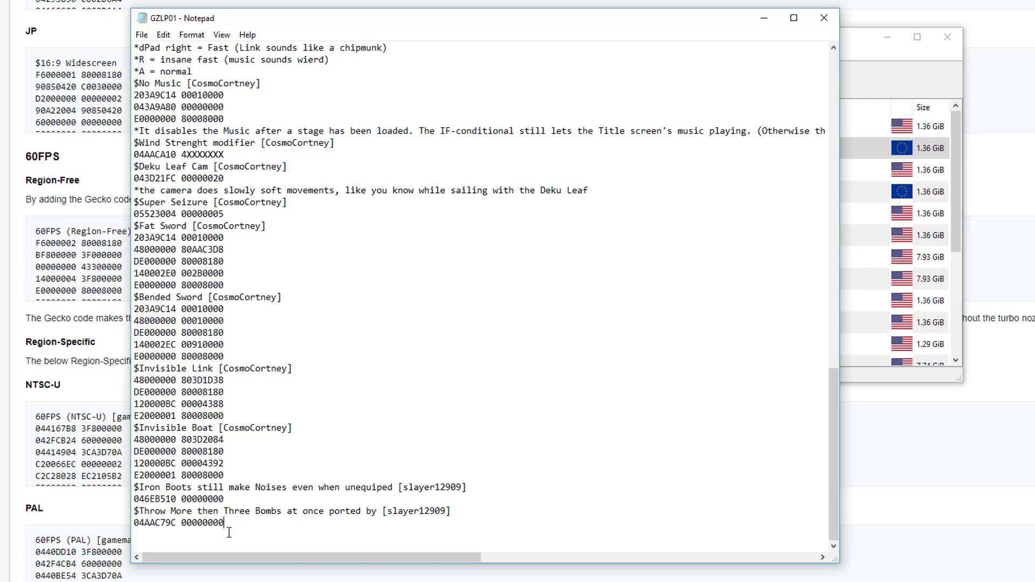
Step: Switch to the Wind Waker wiki page in the browser and find the 16:9 Aspect Ratio Fix codes
left_click(966, 469)
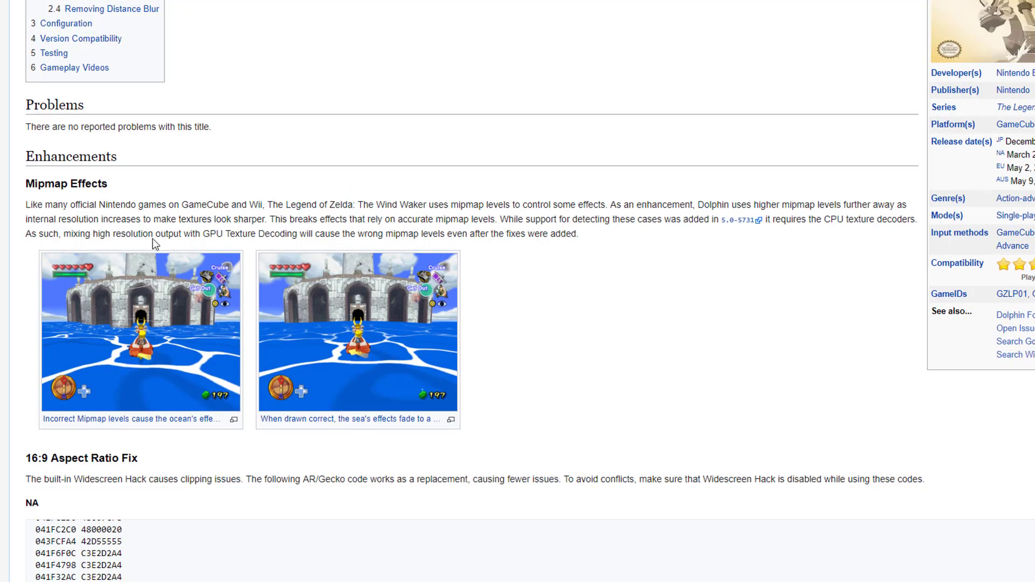
scroll(173, 406, "down", 4)
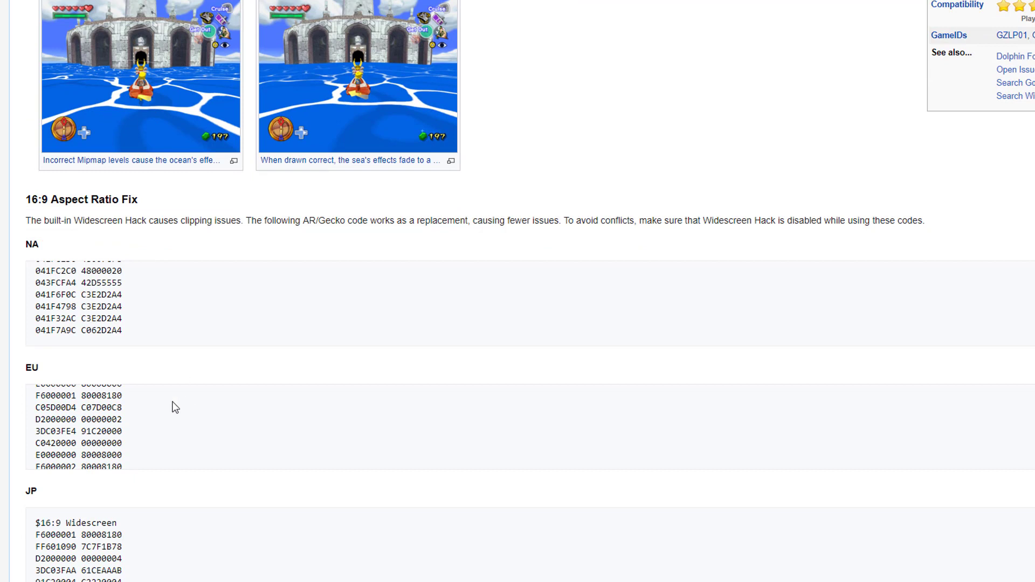
scroll(113, 349, "down", 1)
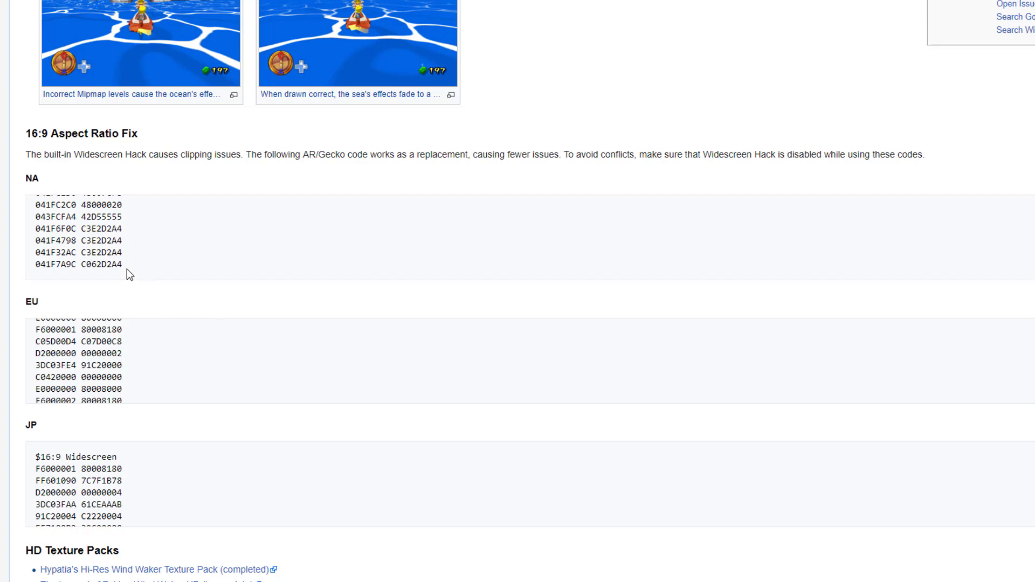
left_click_drag(127, 270, 36, 210)
right_click(46, 217)
left_click(72, 225)
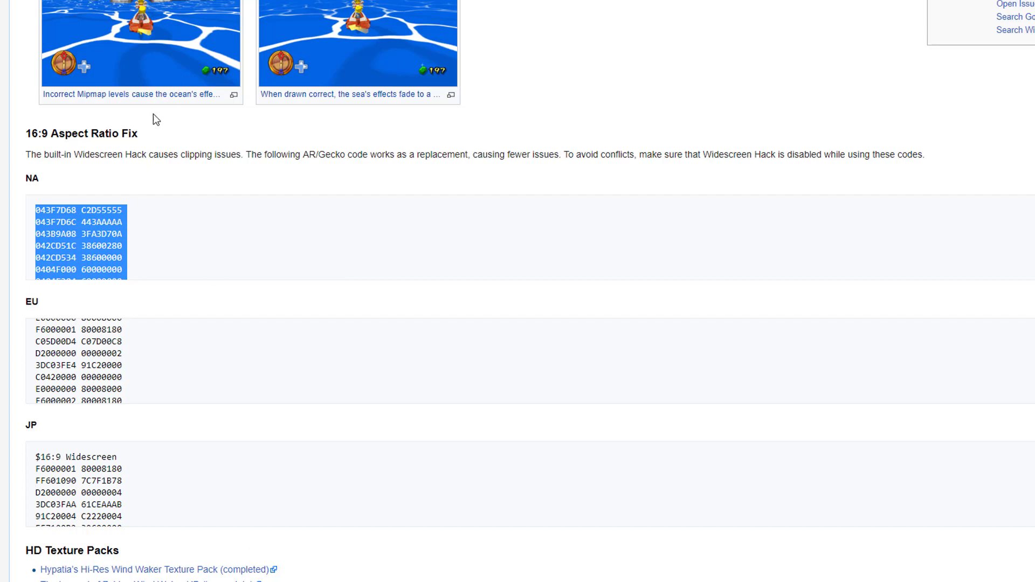
Step: Copy the heading "16:9 Aspect Ratio Fix" from the wiki and add it as a new $ entry at the end of the GZLP01 file
left_click_drag(139, 133, 27, 136)
key("ctrl+c")
right_click(27, 137)
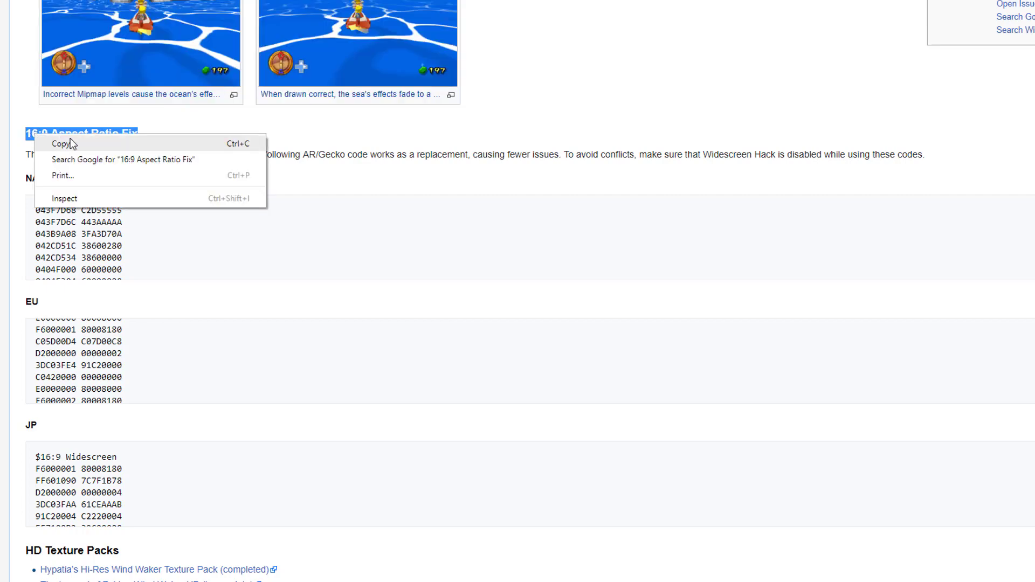
left_click(76, 143)
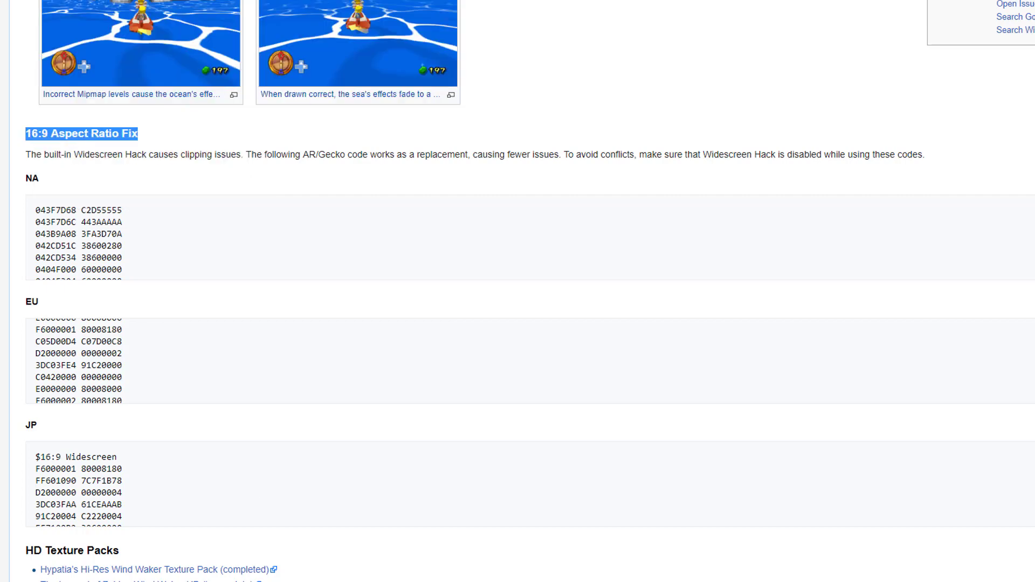
key("alt+Tab")
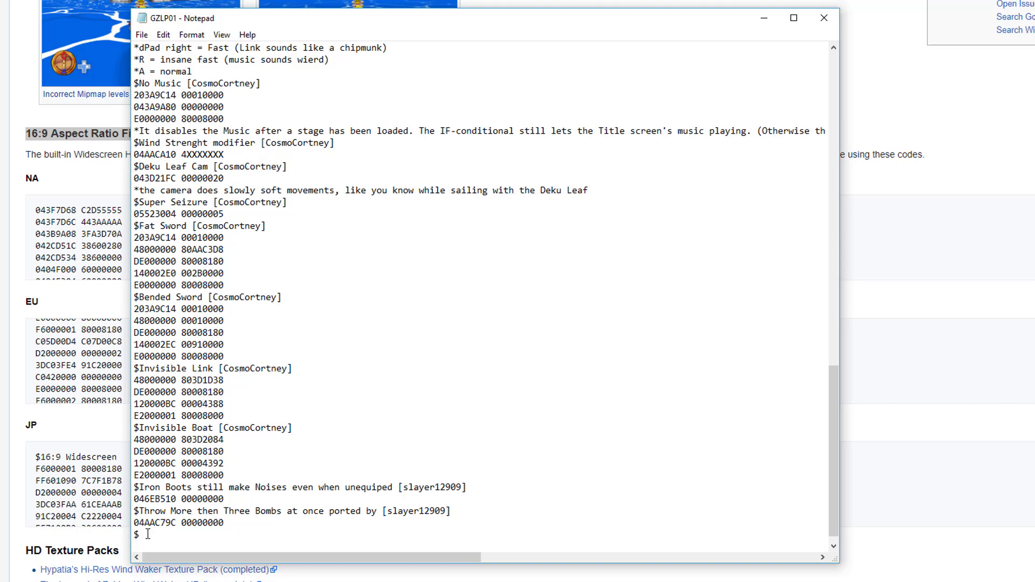
type("$")
key("ctrl+v")
key("Return")
Step: Copy the complete NA code of the 16:9 Aspect Ratio Fix from the wiki page
left_click(892, 221)
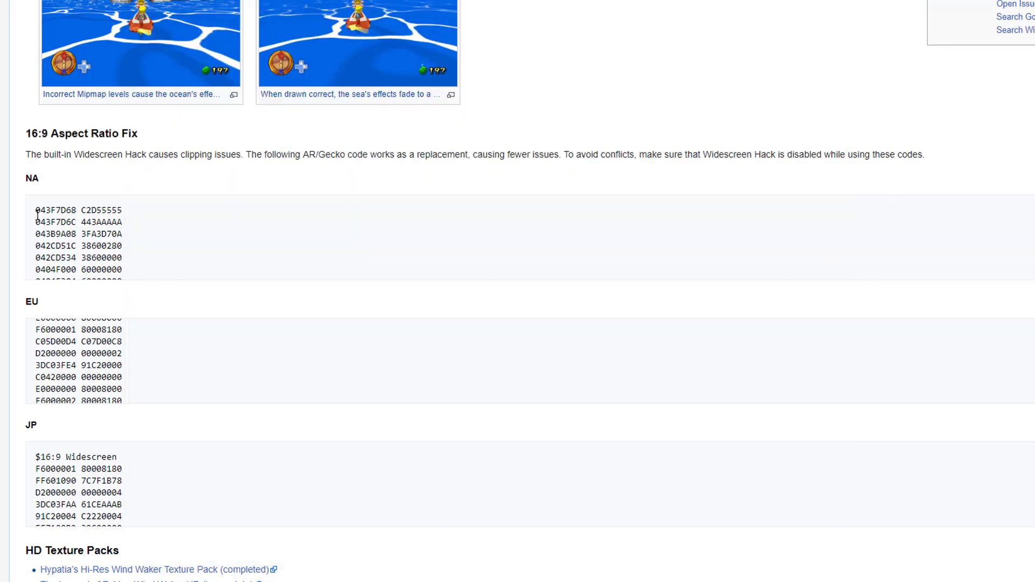
left_click_drag(37, 211, 120, 273)
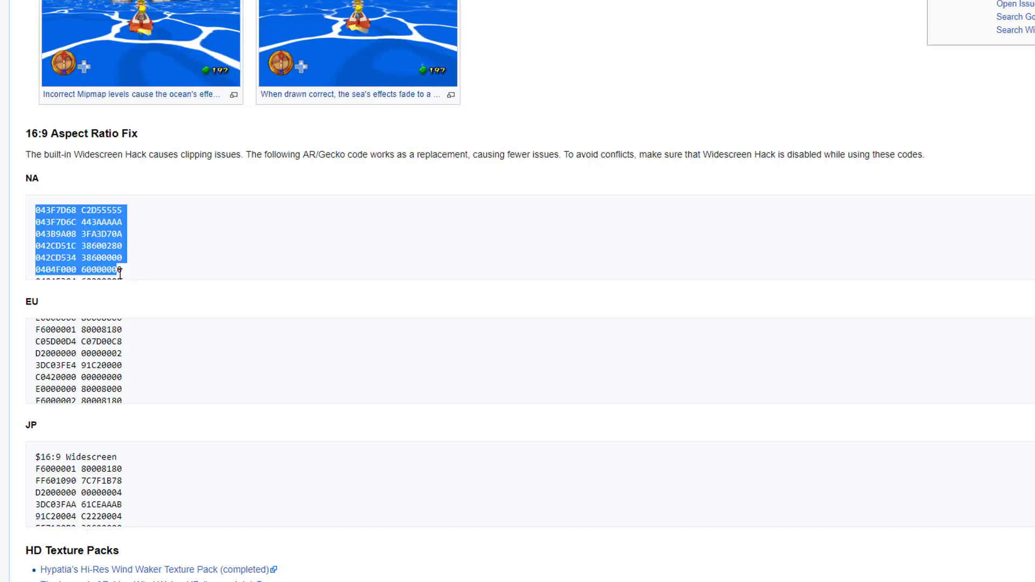
scroll(130, 267, "down", 5)
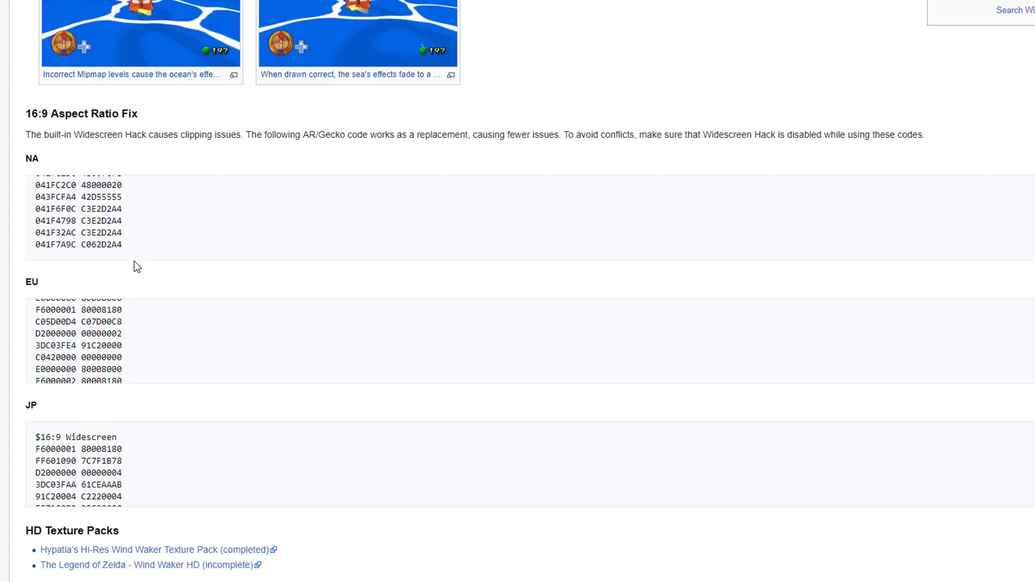
left_click_drag(148, 200, 44, 147)
right_click(43, 147)
left_click(72, 156)
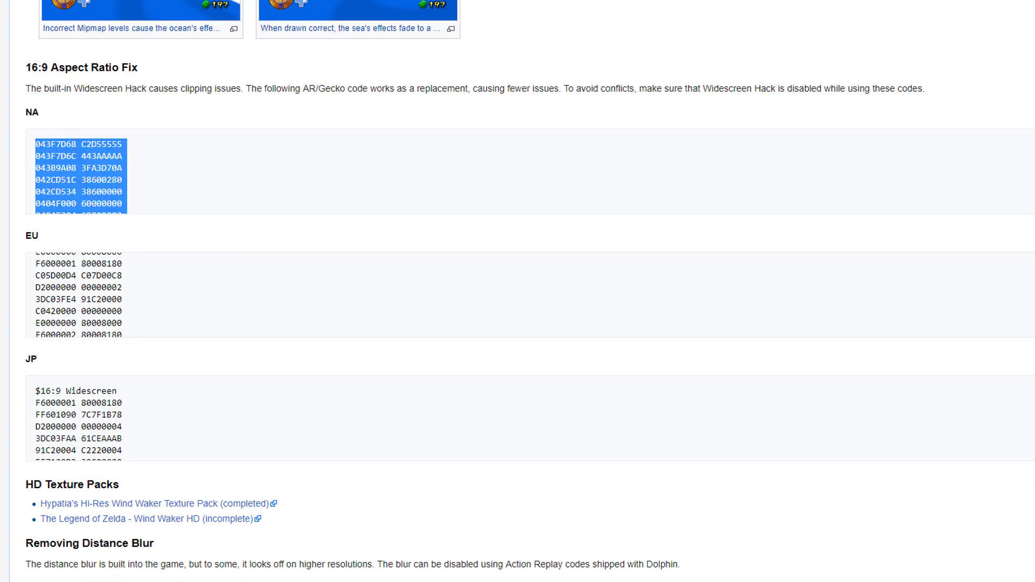
Step: Paste the code below the $16:9 Aspect Ratio Fix line in the GZLP01 file, then save and close the file
key("alt+Tab")
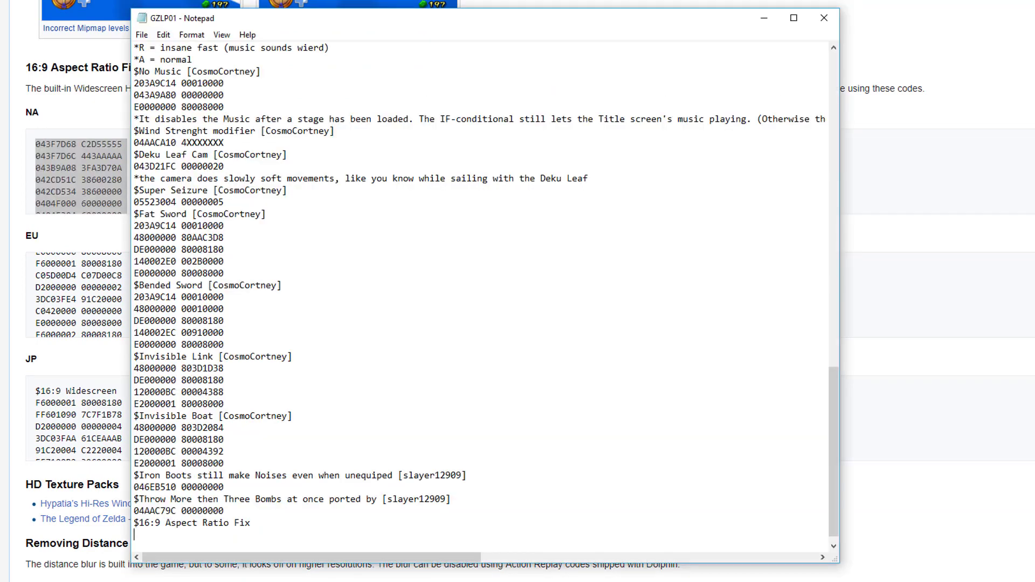
right_click(152, 540)
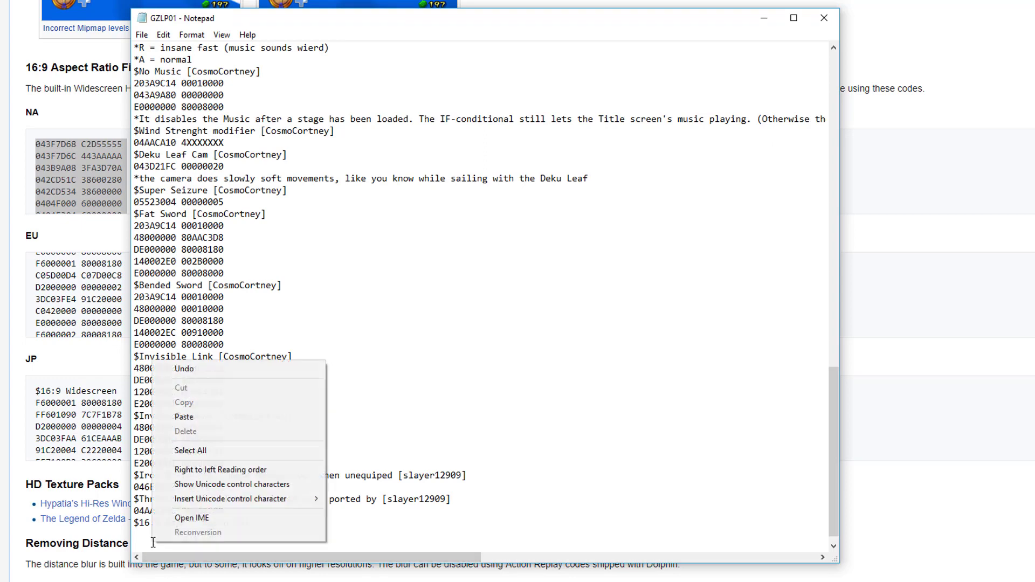
left_click(186, 420)
left_click(144, 34)
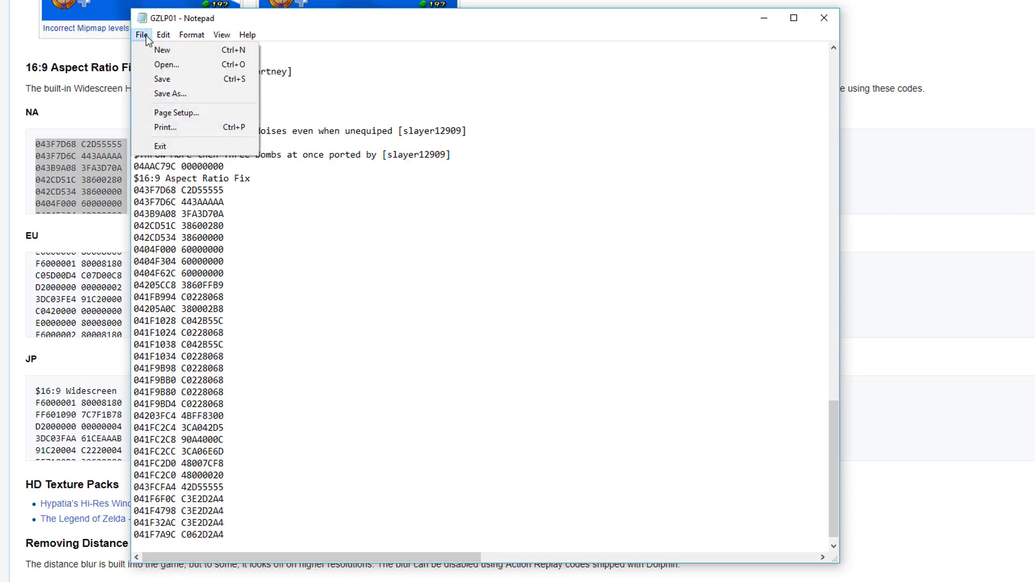
left_click(821, 18)
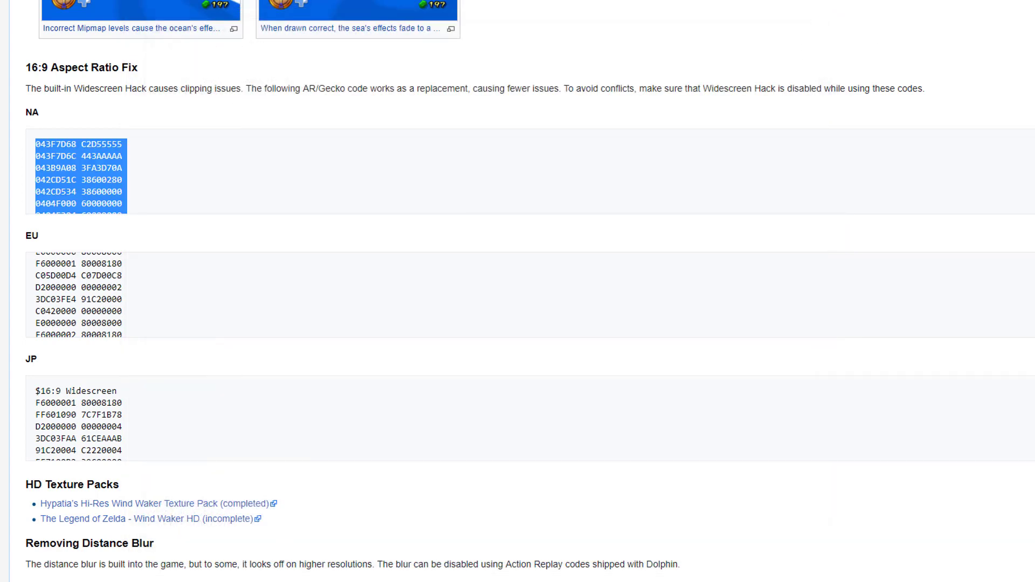
Step: Return to Dolphin, enable the 16:9 Aspect Ratio Fix Gecko code for the European Wind Waker, and close its properties
key("alt+Tab")
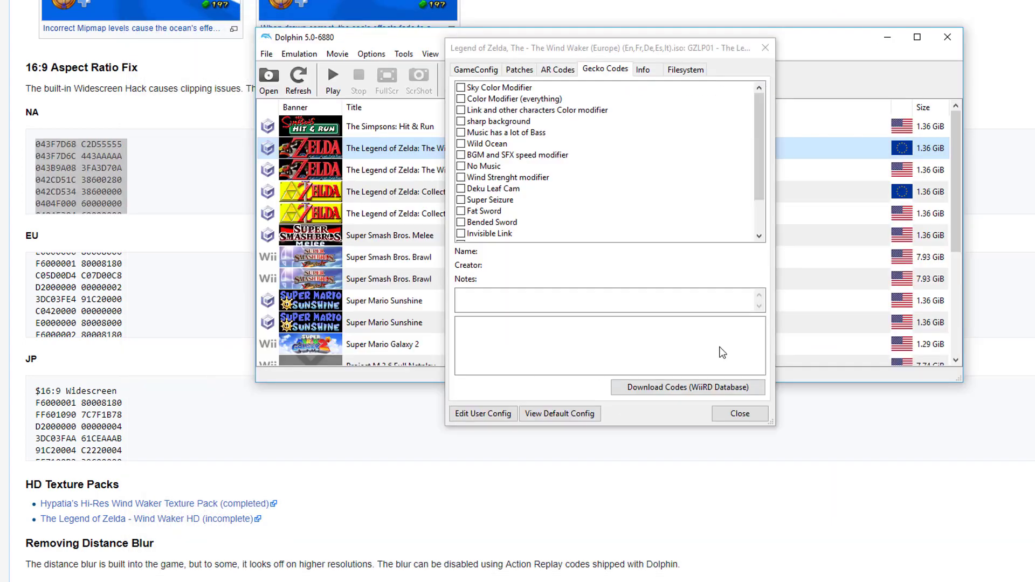
left_click_drag(755, 160, 739, 218)
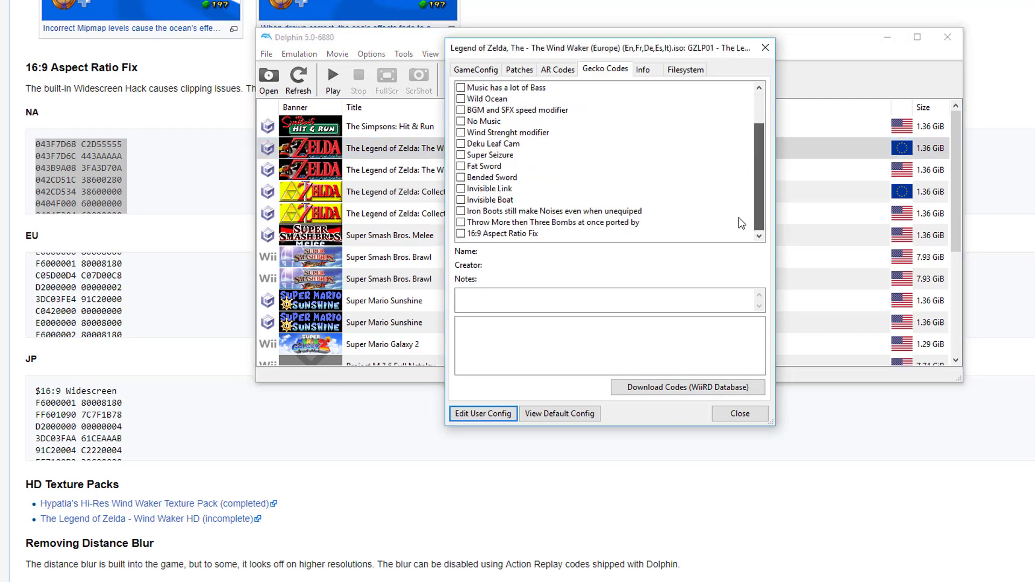
left_click(488, 236)
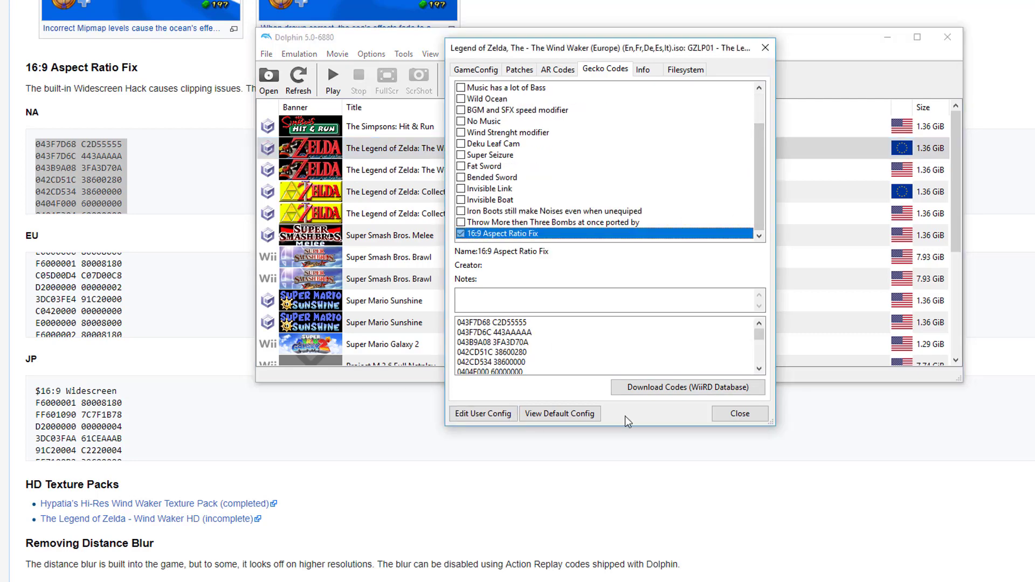
left_click(749, 414)
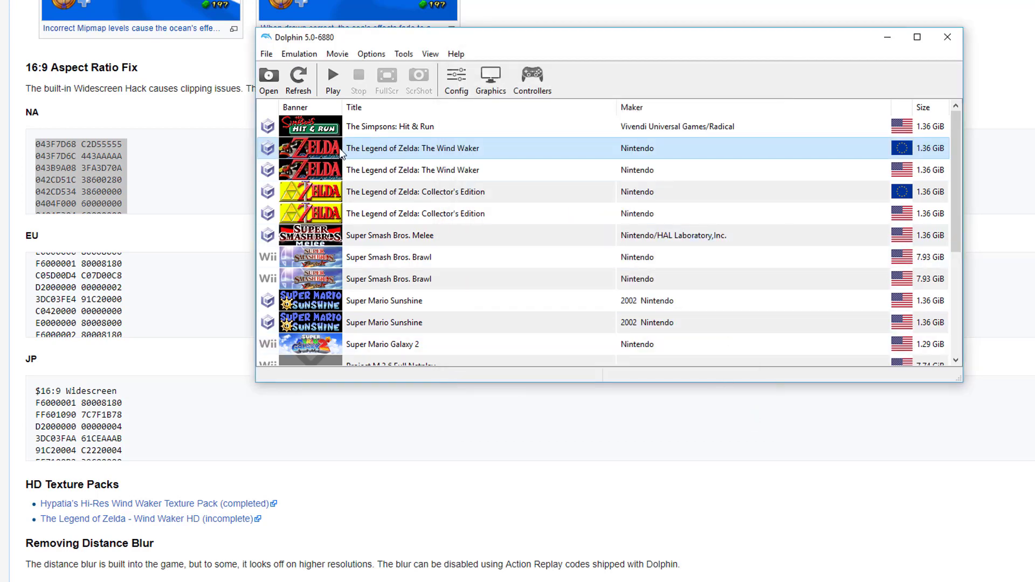
Step: Open the graphics enhancement settings and check the Widescreen Hack option and its description
right_click(355, 150)
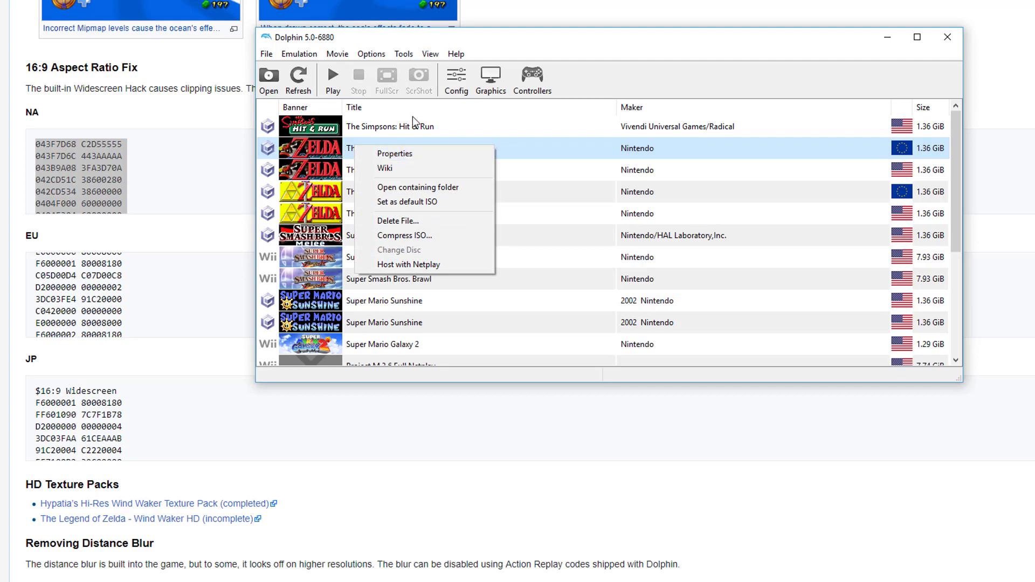
left_click(495, 93)
left_click(495, 93)
left_click(524, 15)
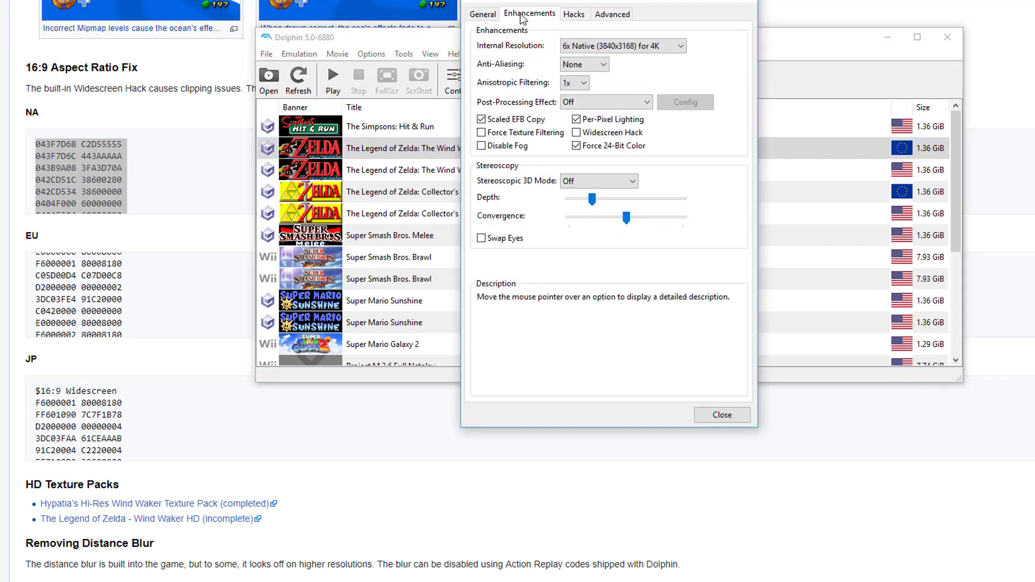
mouse_move(617, 136)
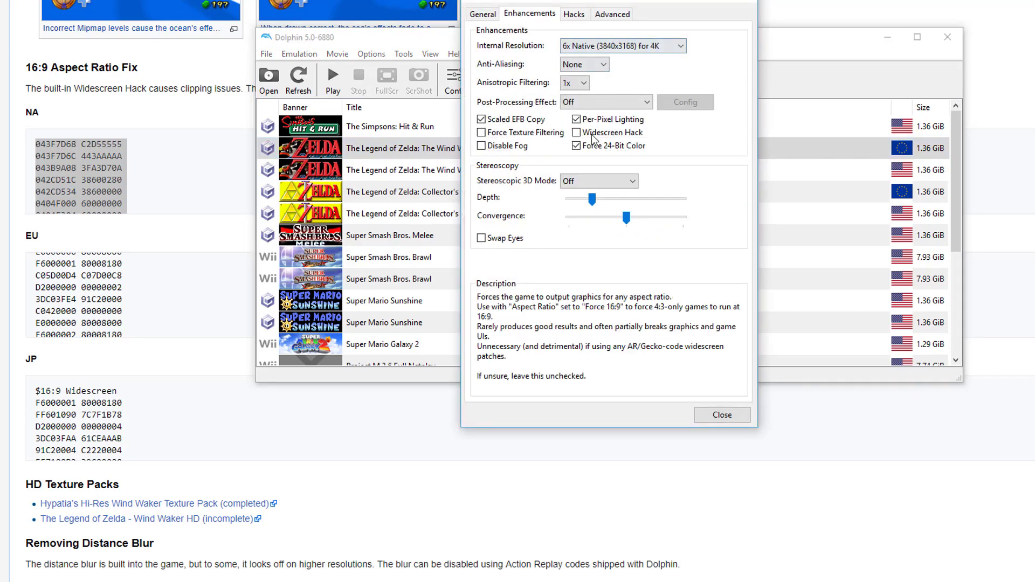